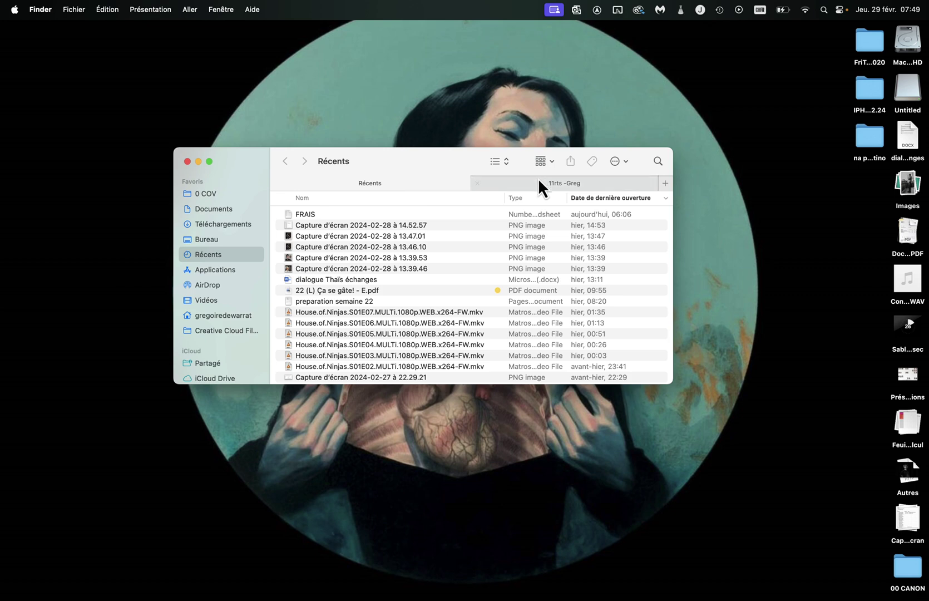
Connect to the network server smb://studiomedia/rush.
click(537, 181)
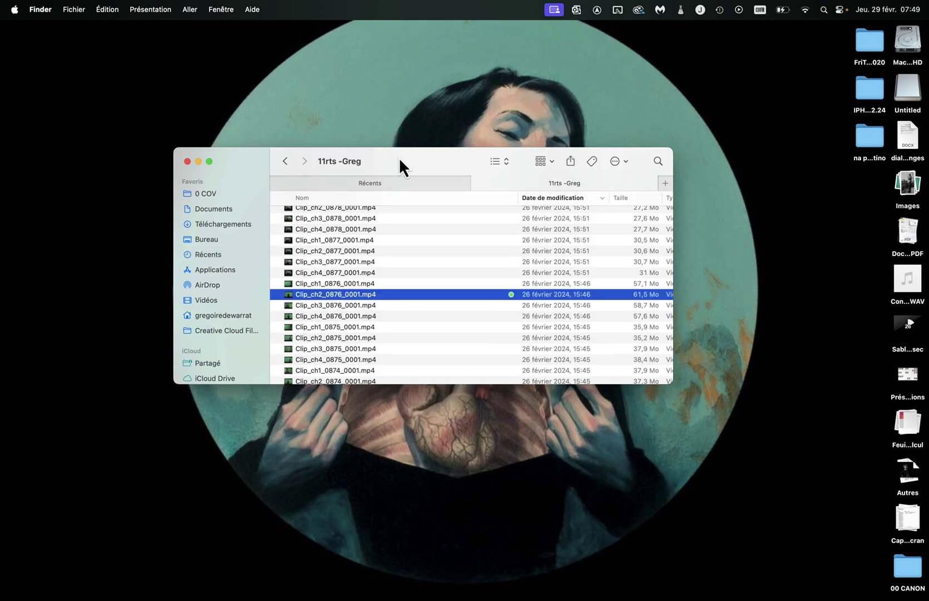
mouse_move(336, 596)
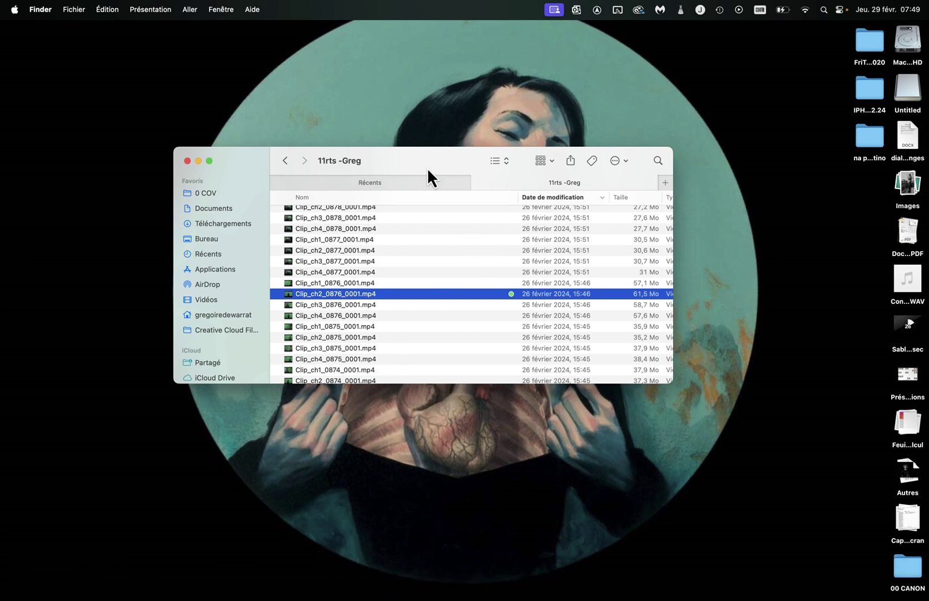
key(super+k)
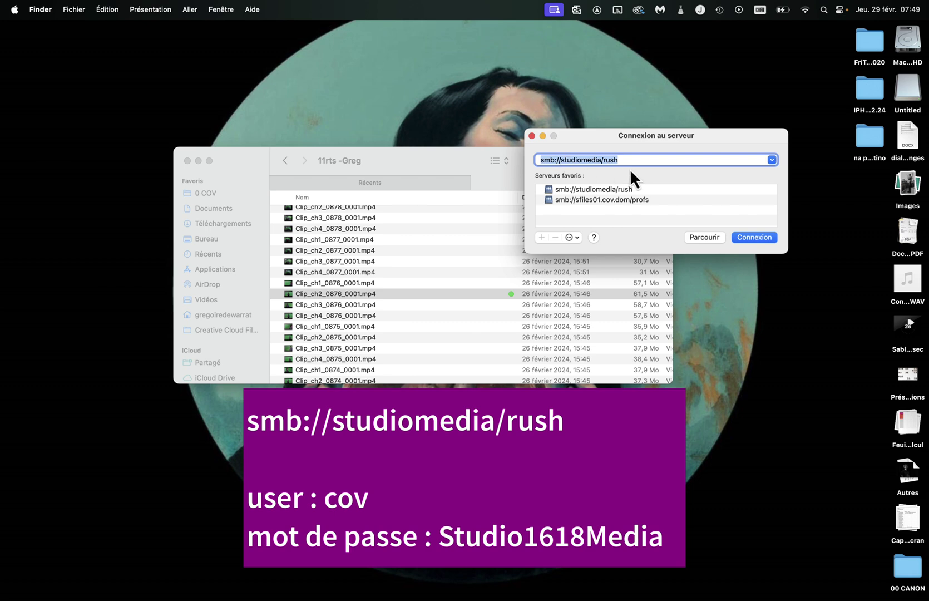
click(768, 239)
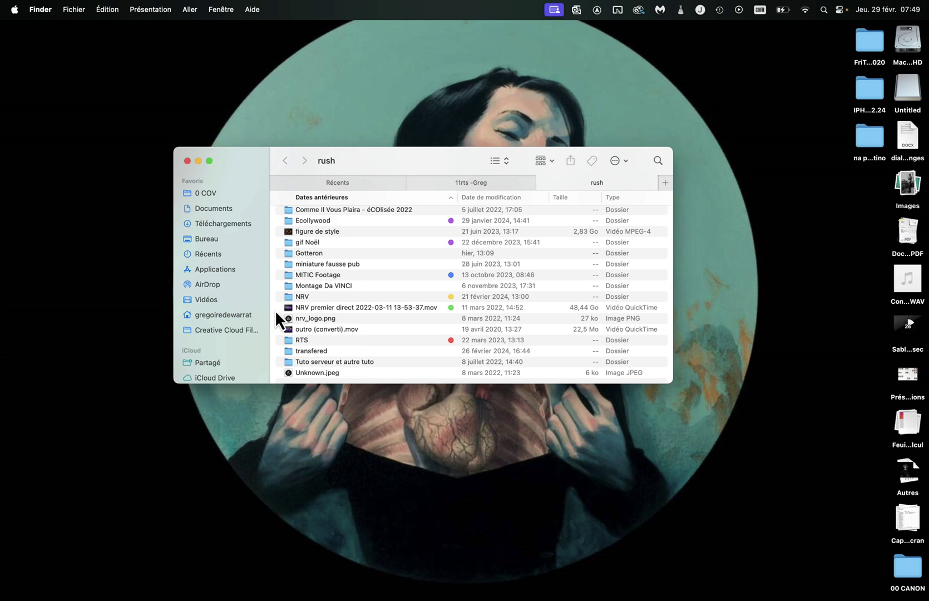
Open the 11rts folder inside the transfered folder on the rush server share.
scroll(321, 220, up, 5)
scroll(320, 219, down, 5)
double_click(301, 353)
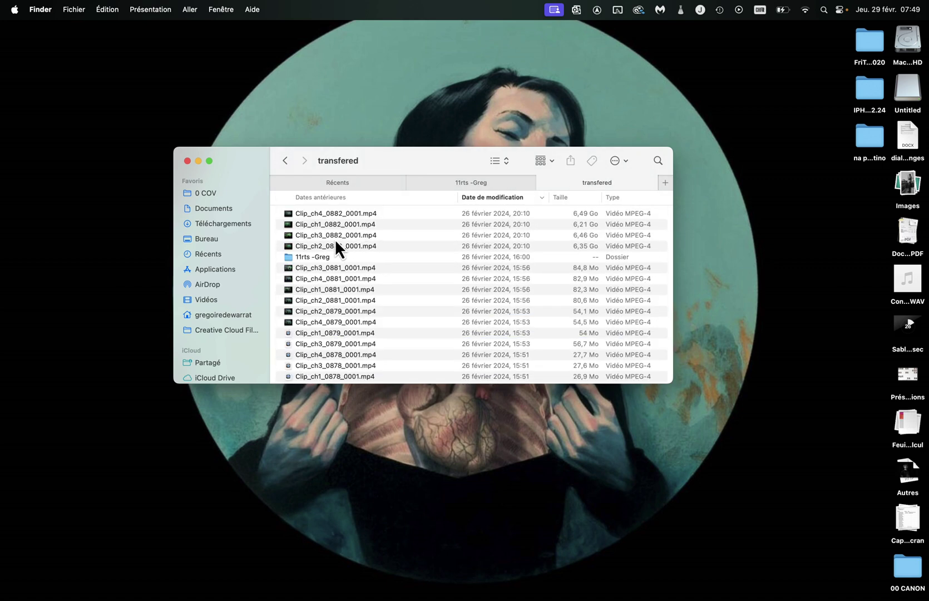
double_click(307, 259)
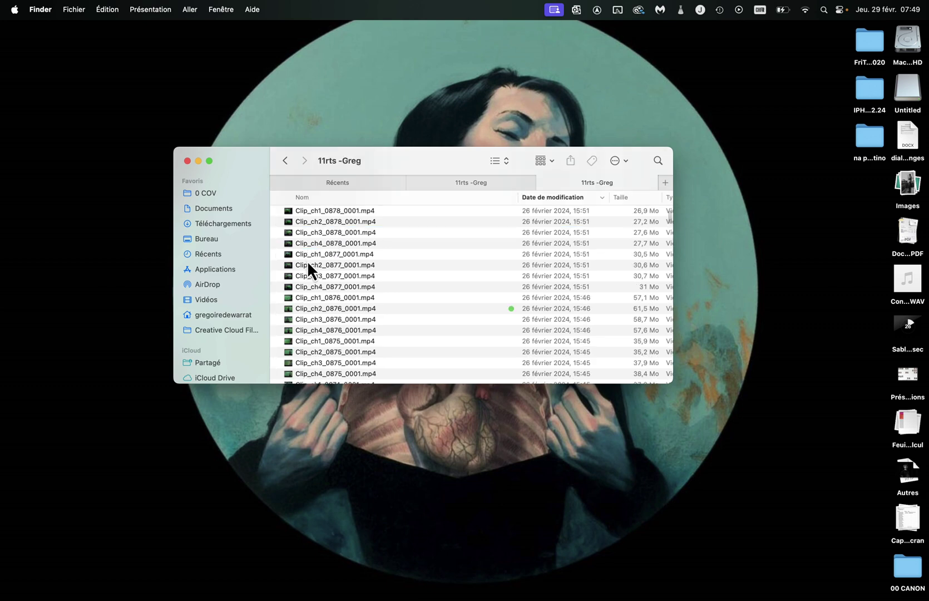
Preview Clip_ch2_0876_0001.mp4 and copy it from the server folder to the desktop.
click(354, 312)
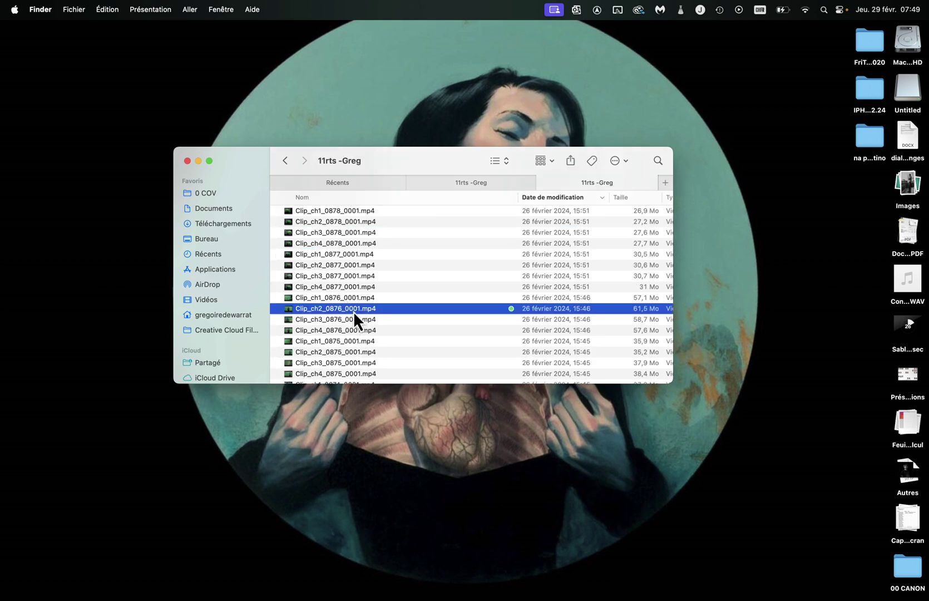
key(space)
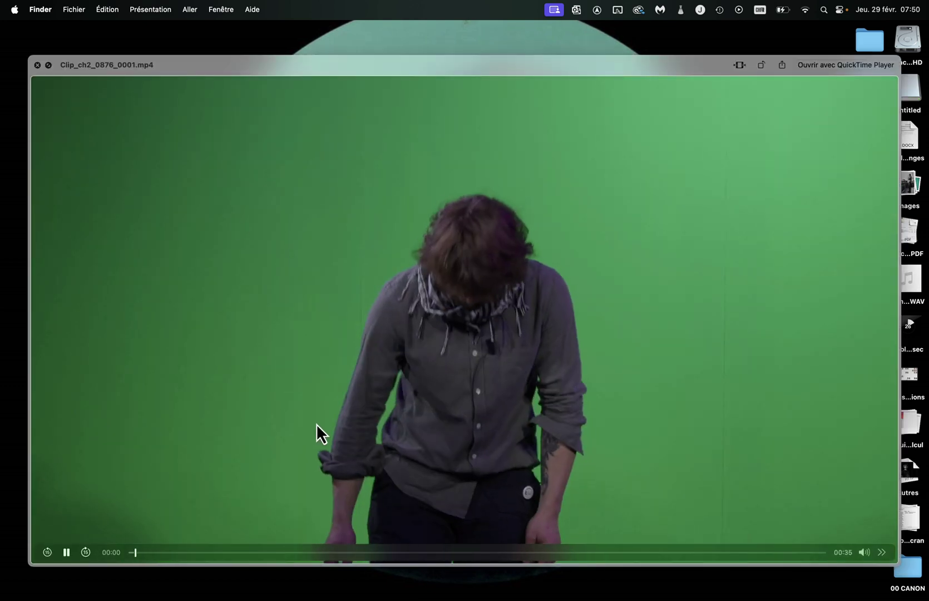
key(space)
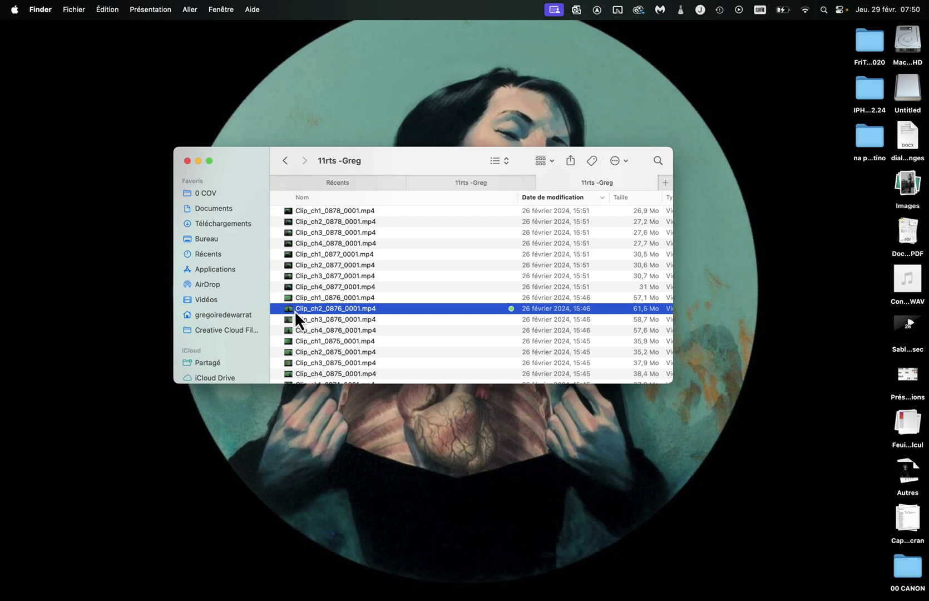
drag(294, 310, 291, 95)
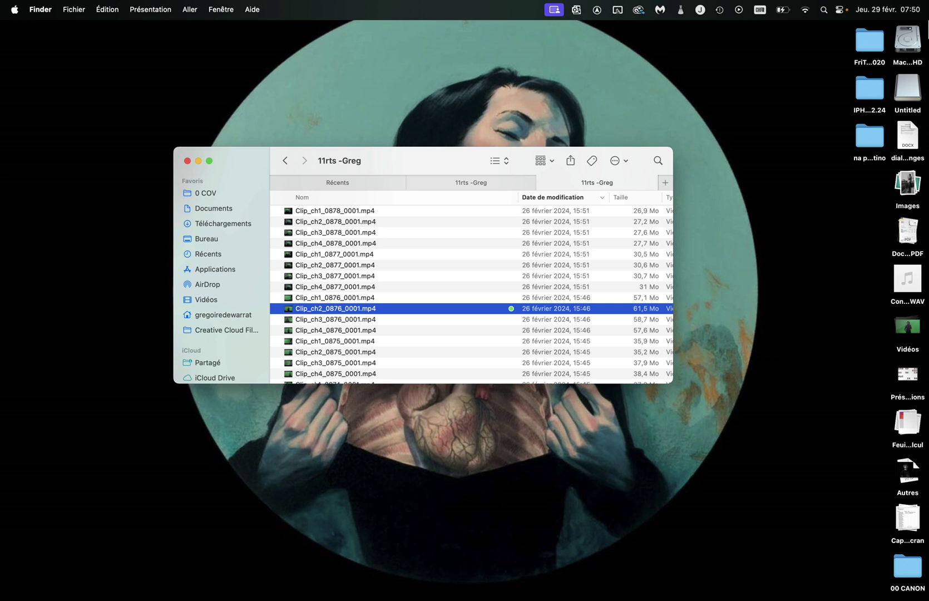
Launch DaVinci Resolve through a system search and open the blank Untitled Project.
click(824, 10)
text(dav)
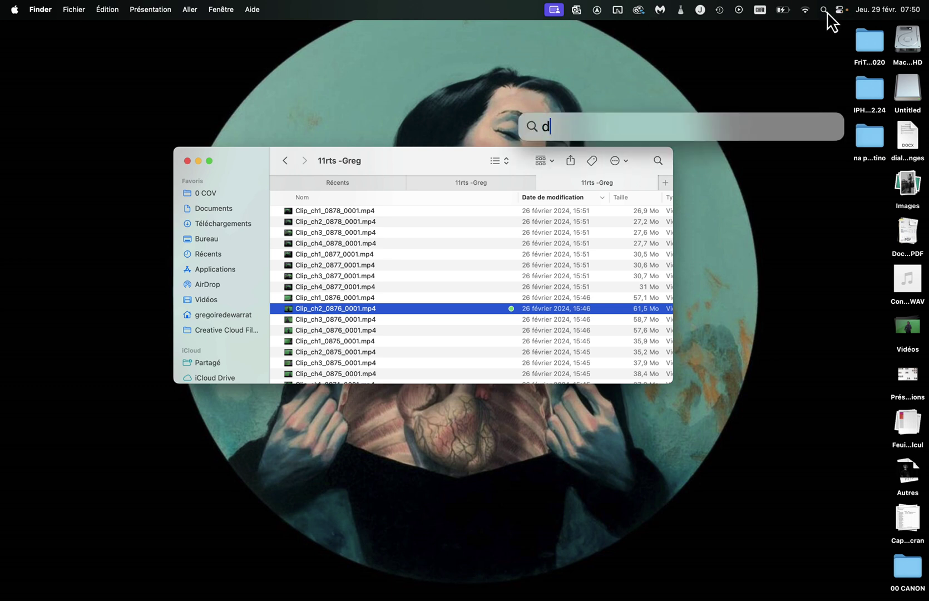
key(Return)
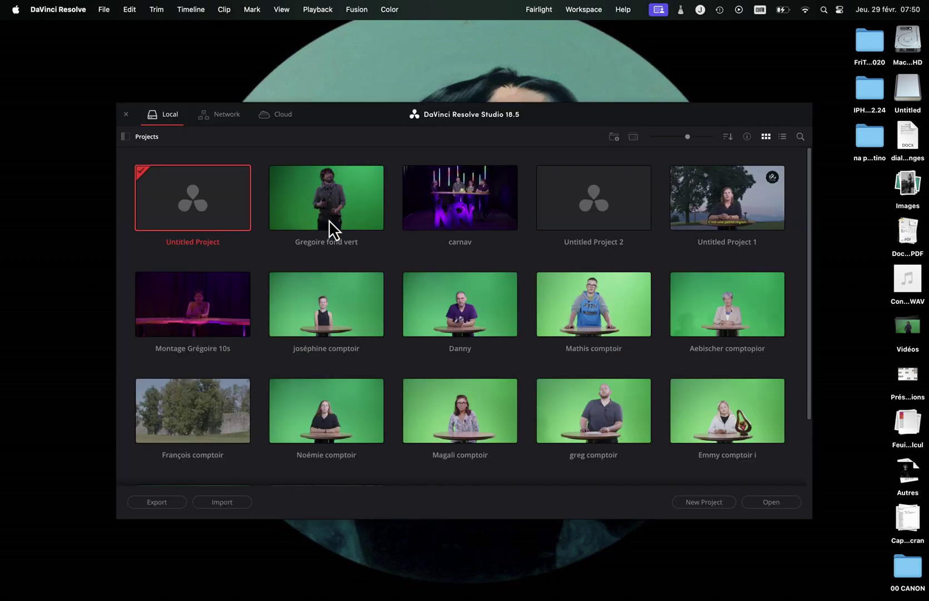
double_click(210, 226)
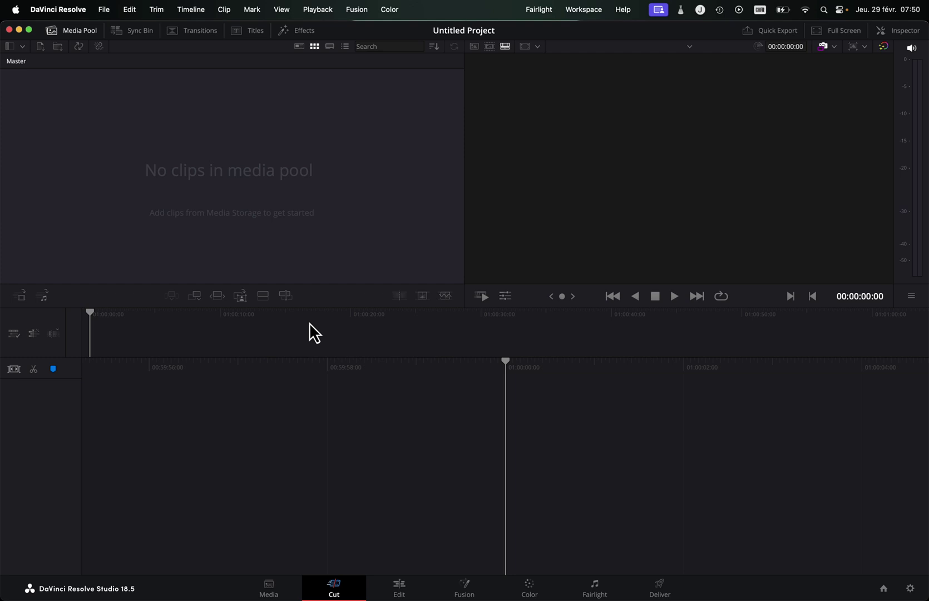
Save the project under the name "Fond vert MItic" followed by the presenter's first name.
key(super+s)
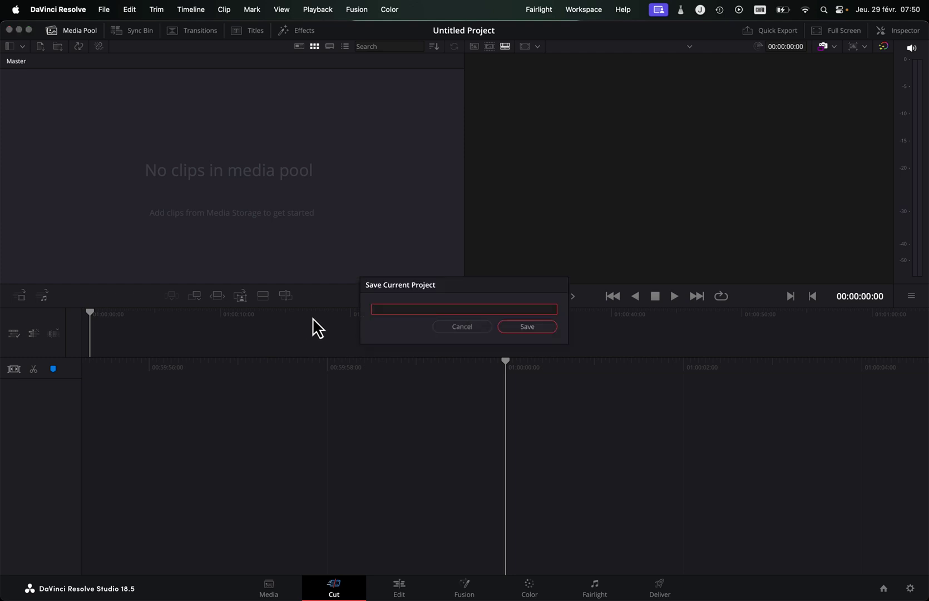
text(Fond vert Mltic Grégo0ir)
key(BackSpace)
key(BackSpace)
key(BackSpace)
text(ire)
key(Return)
Switch to Finder and look through the Bureau folder by modification date for the copied green-screen clip.
mouse_move(599, 598)
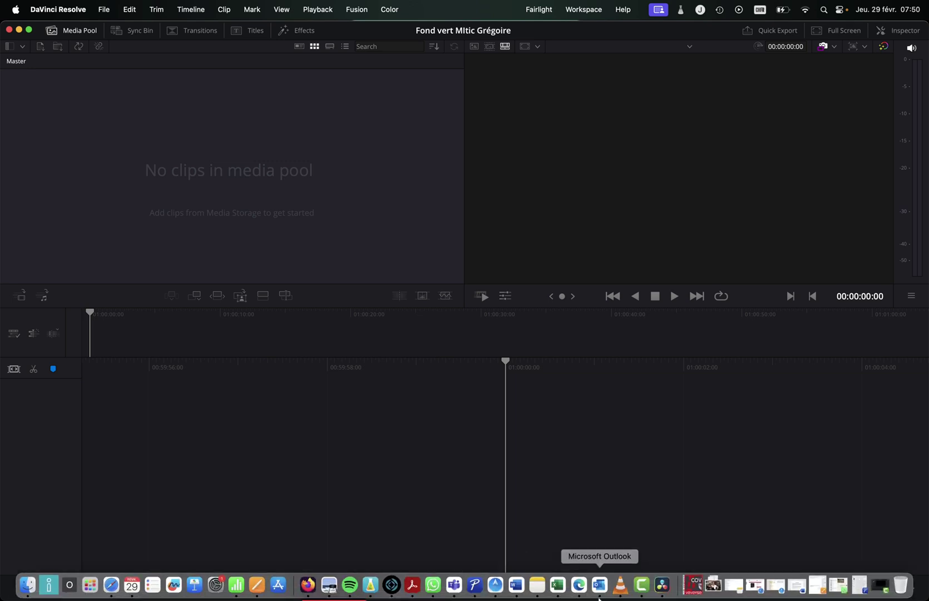
key(super+Tab)
key(super+Tab)
key(super+Tab)
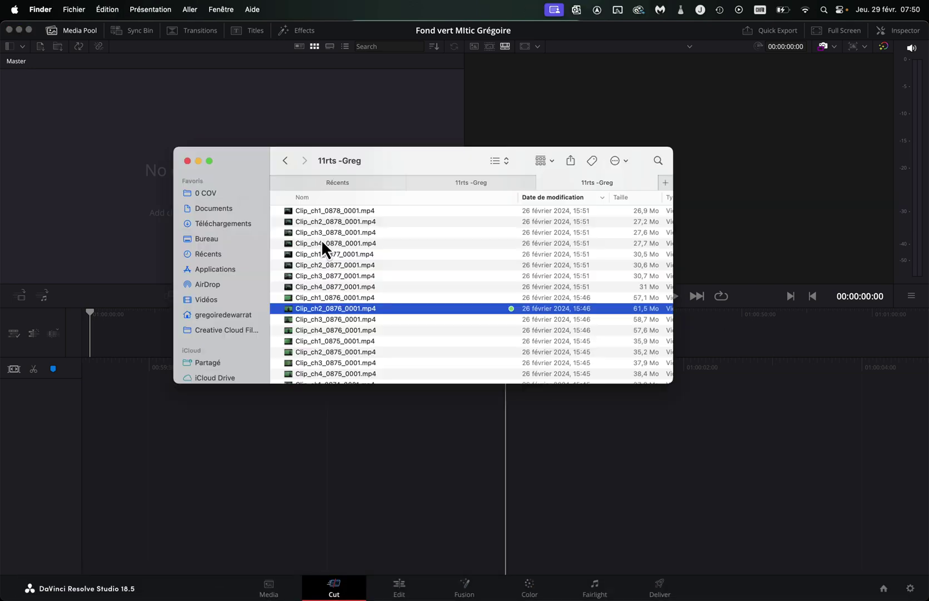
click(212, 240)
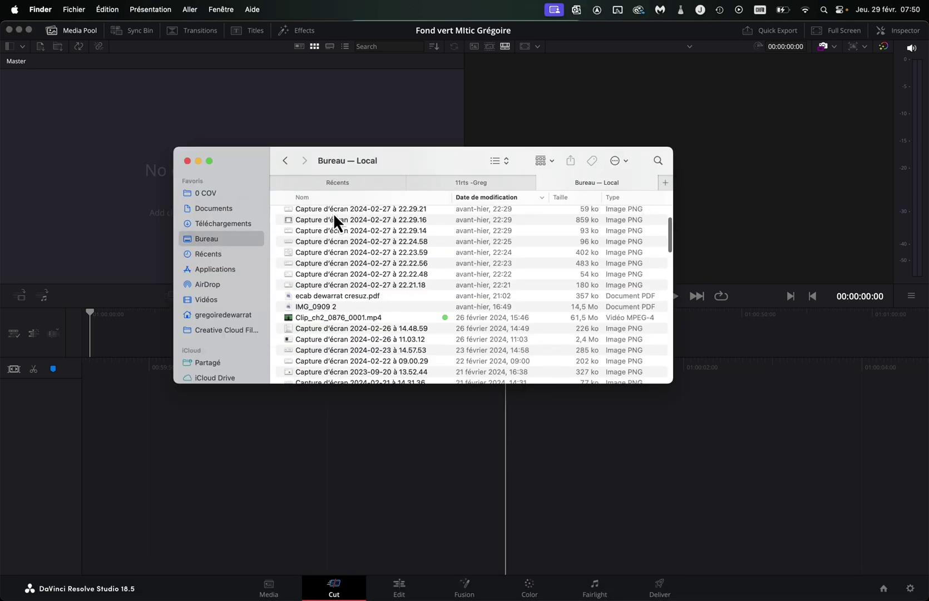
scroll(372, 214, down, 1)
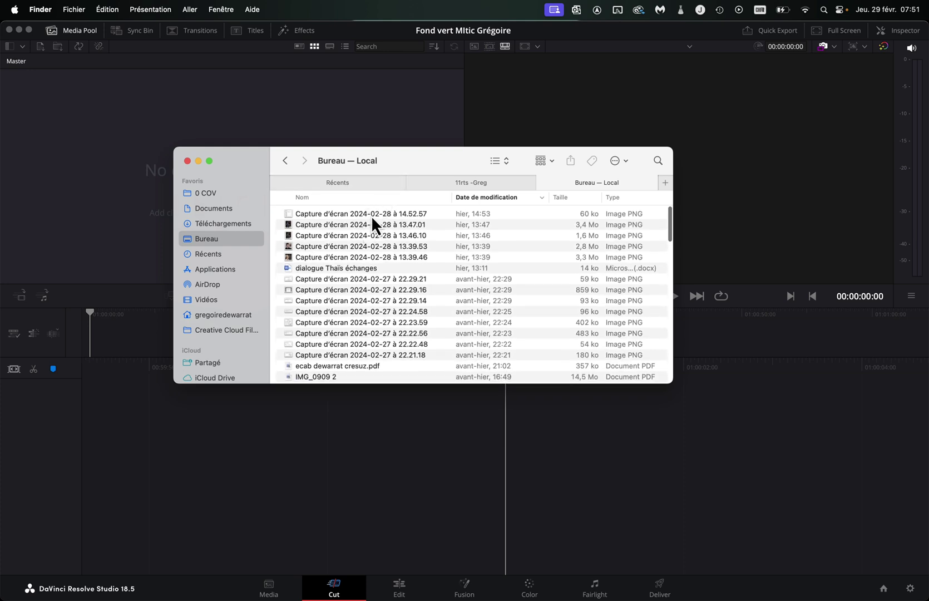
click(525, 199)
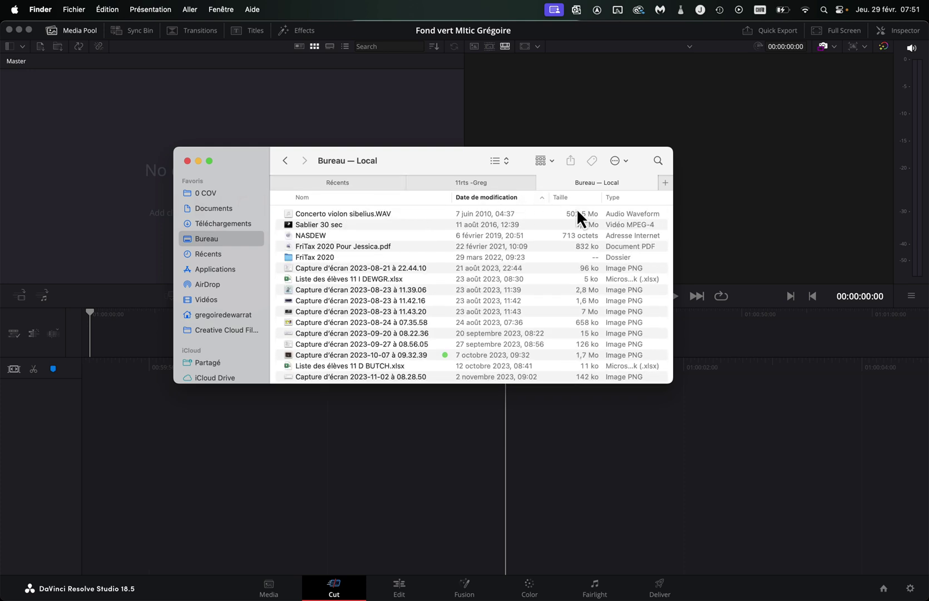
scroll(463, 228, up, 2)
click(356, 358)
click(300, 123)
Move the DaVinci Resolve window aside and add the desktop's Vidéos stack to the timeline, changing the project frame rate to match.
drag(562, 41, 316, 25)
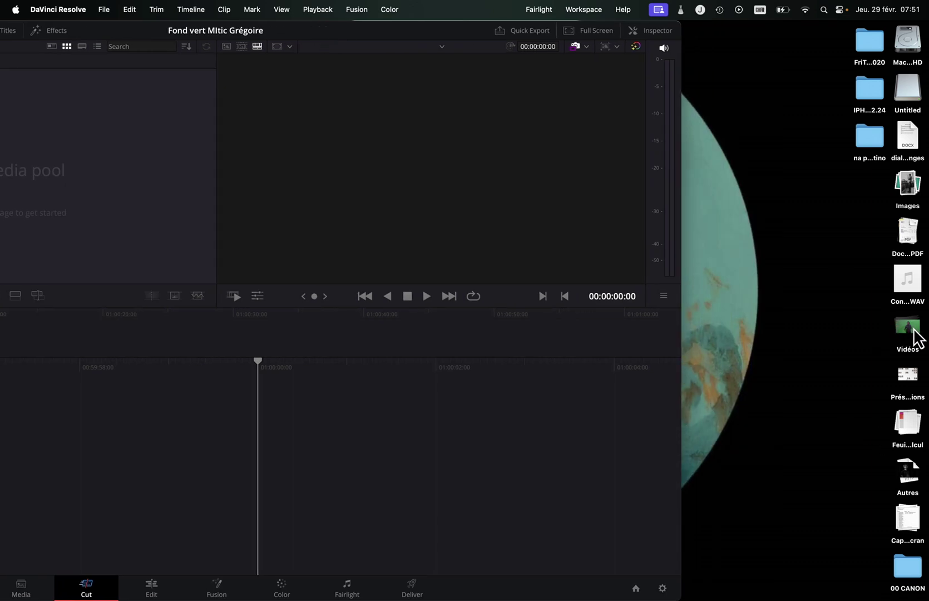
drag(897, 334, 407, 475)
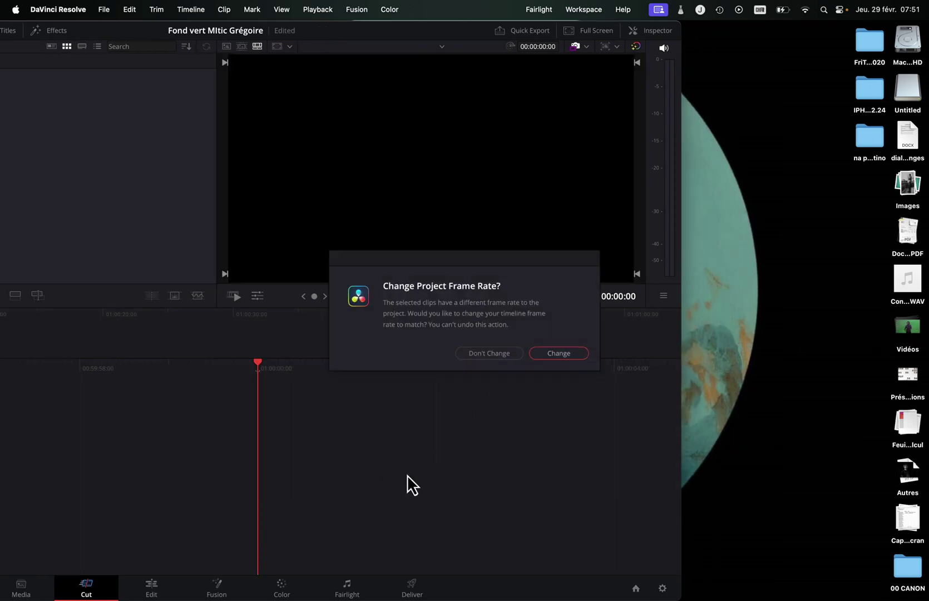
click(559, 354)
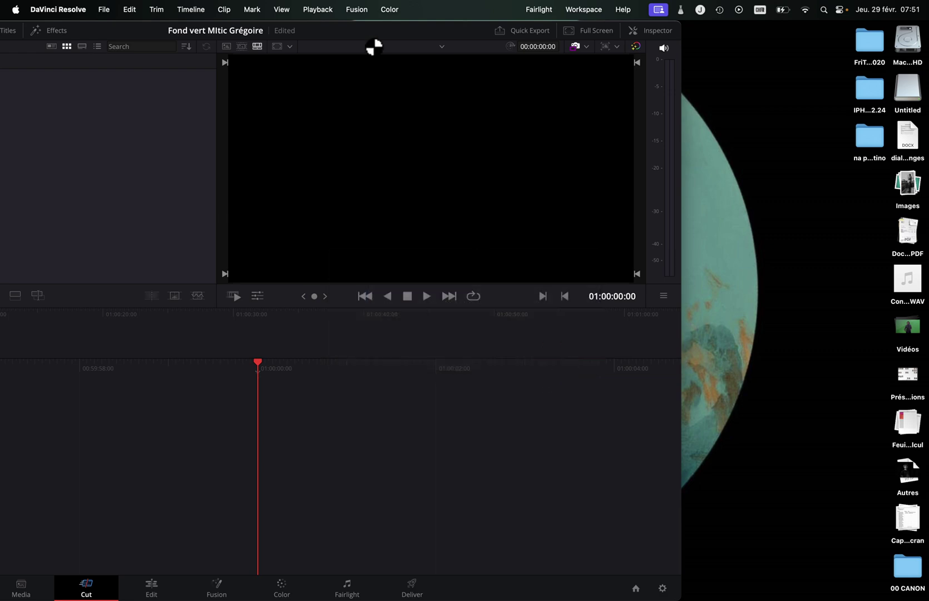
Reposition the editor window and expand the Vidéos stack on the desktop to select the green-screen clip.
double_click(359, 30)
double_click(323, 30)
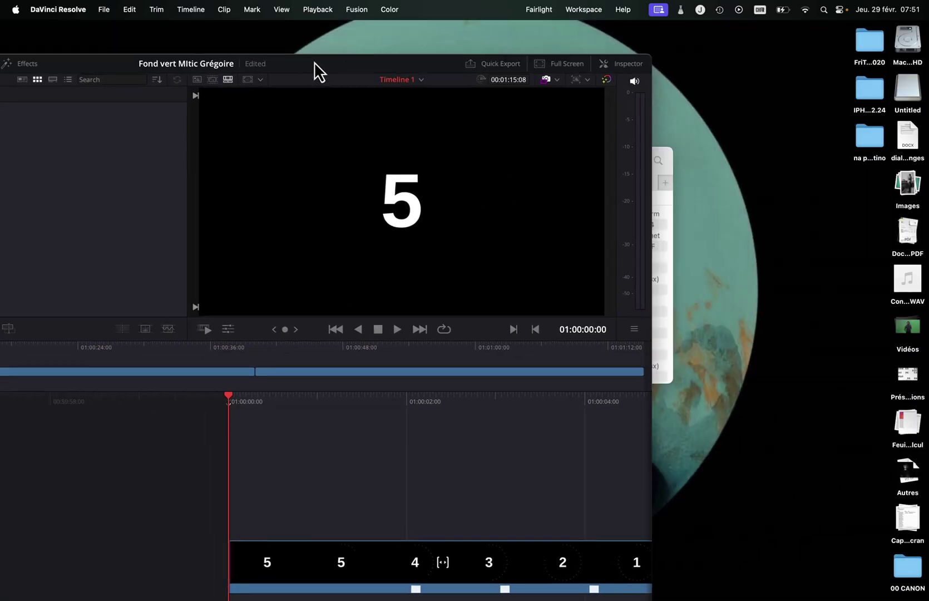
click(904, 346)
click(908, 378)
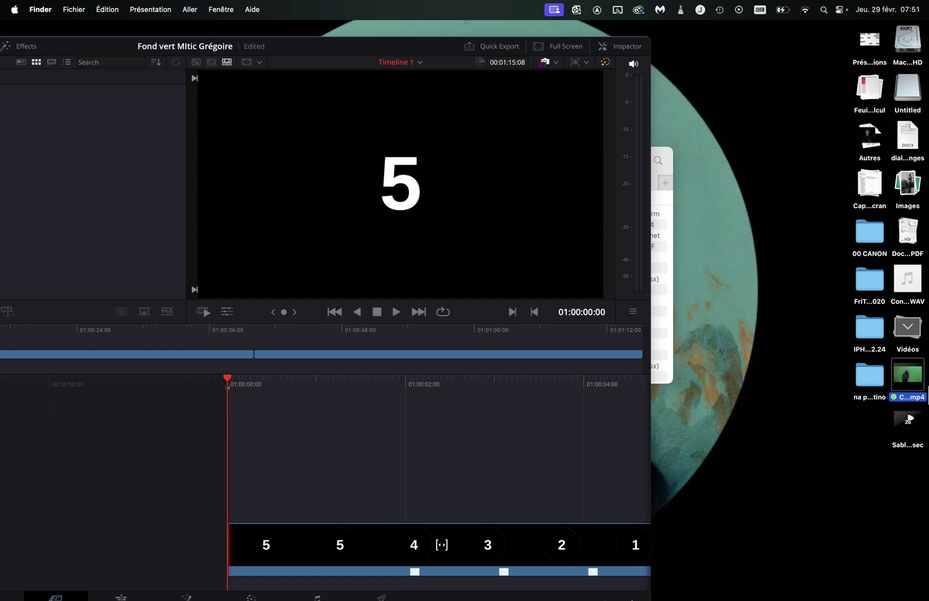
Delete the Sablier 30 sec countdown clip from the start of the timeline and save the project.
click(357, 555)
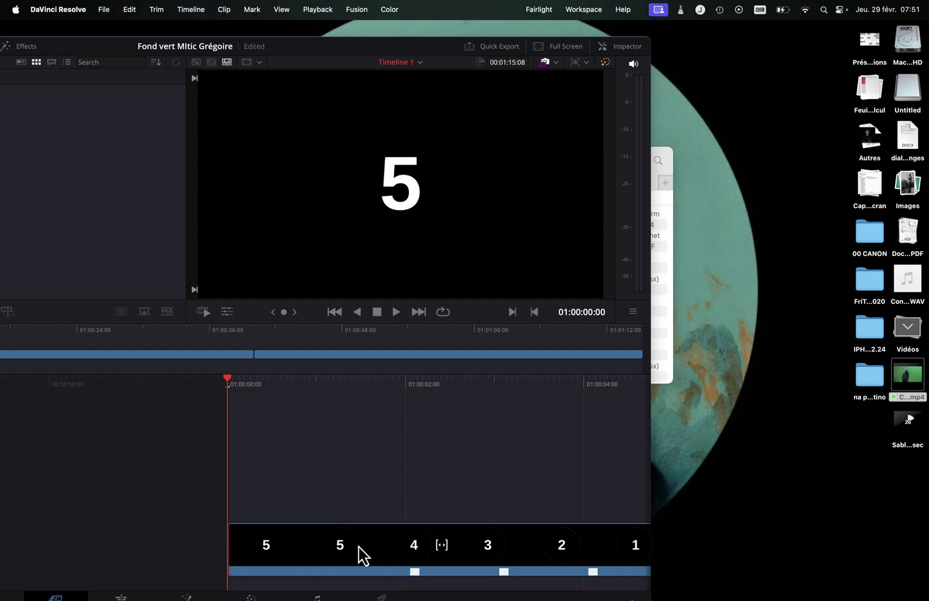
key(Delete)
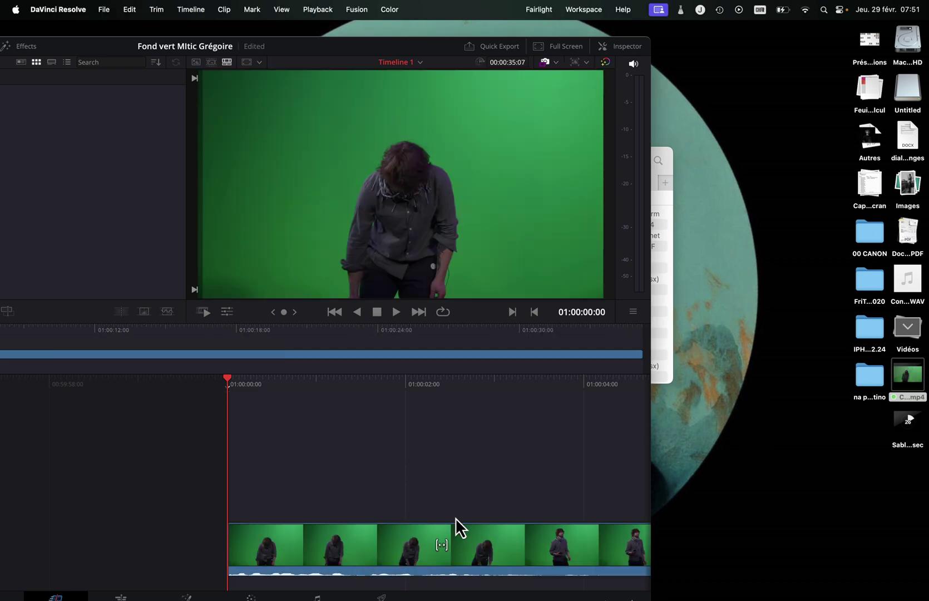
key(super+s)
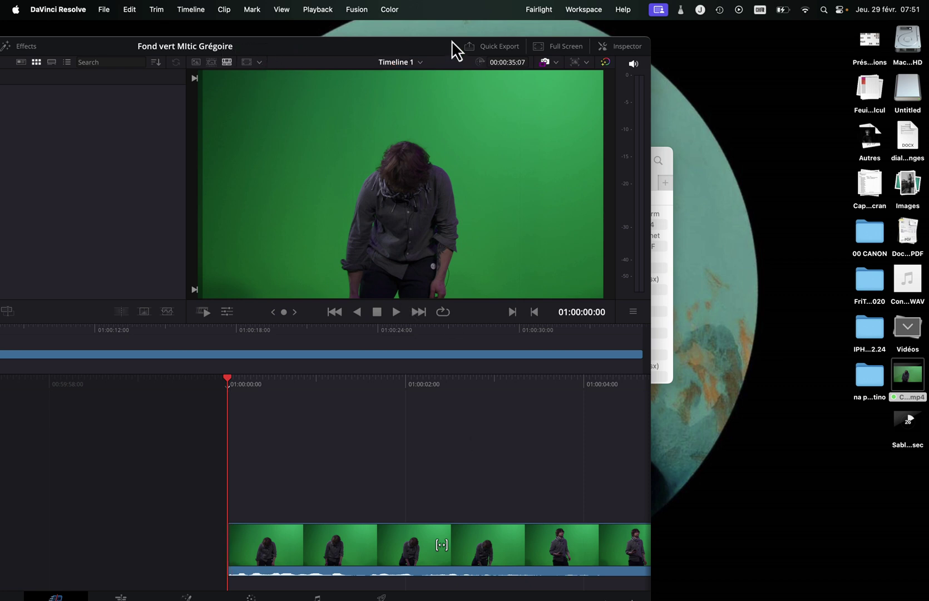
Restore the editor window to fill the screen and scrub through the green-screen clip back to its start.
drag(447, 50, 447, 51)
double_click(74, 47)
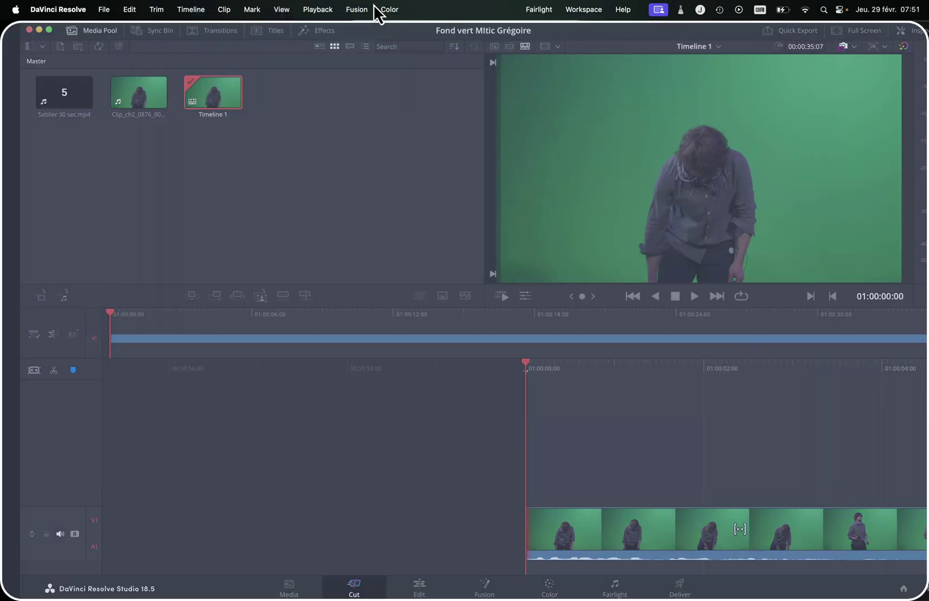
scroll(671, 527, right, 15)
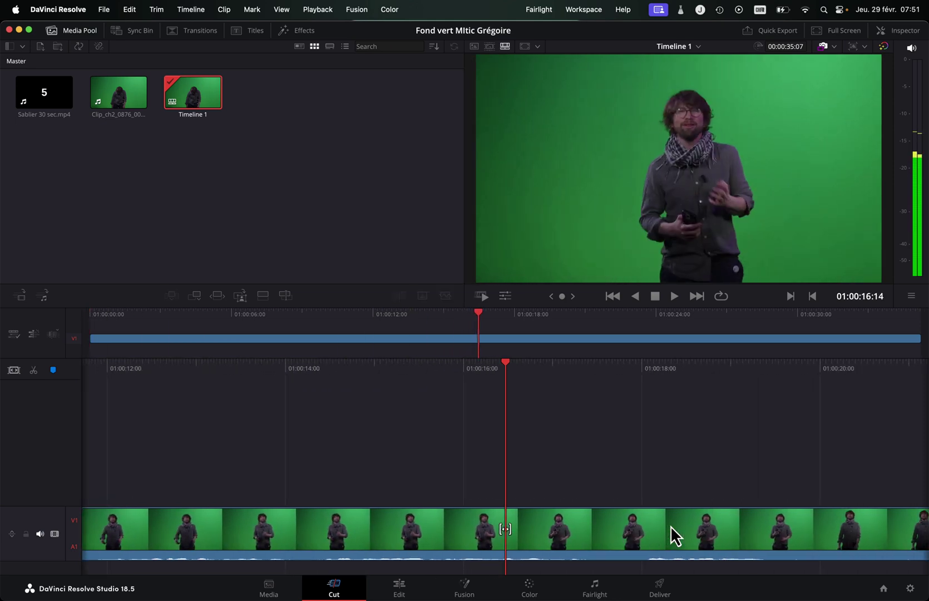
scroll(671, 526, left, 6)
scroll(671, 534, left, 10)
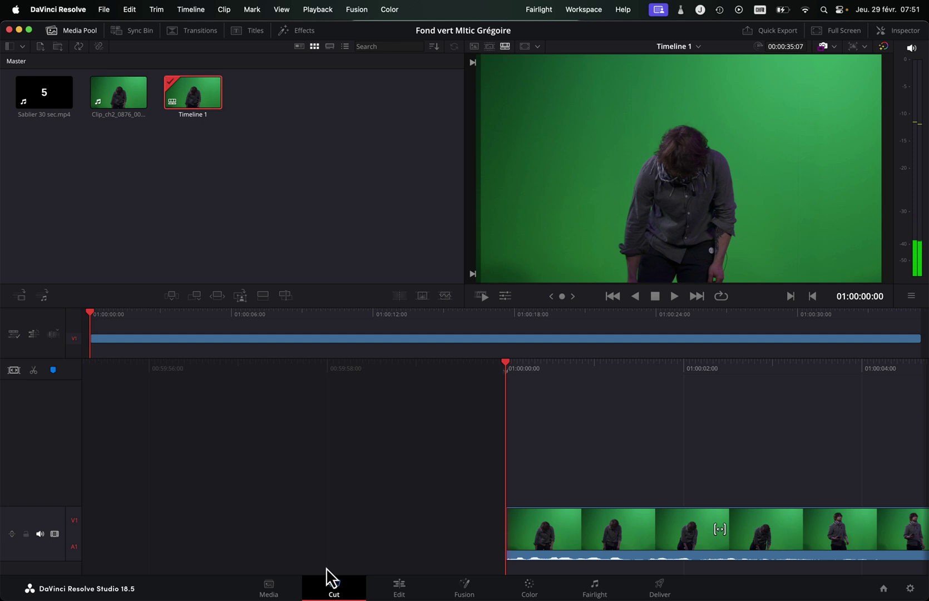
Mute the system sound and switch to the Edit page with the effects library shown.
key(XF86AudioMute)
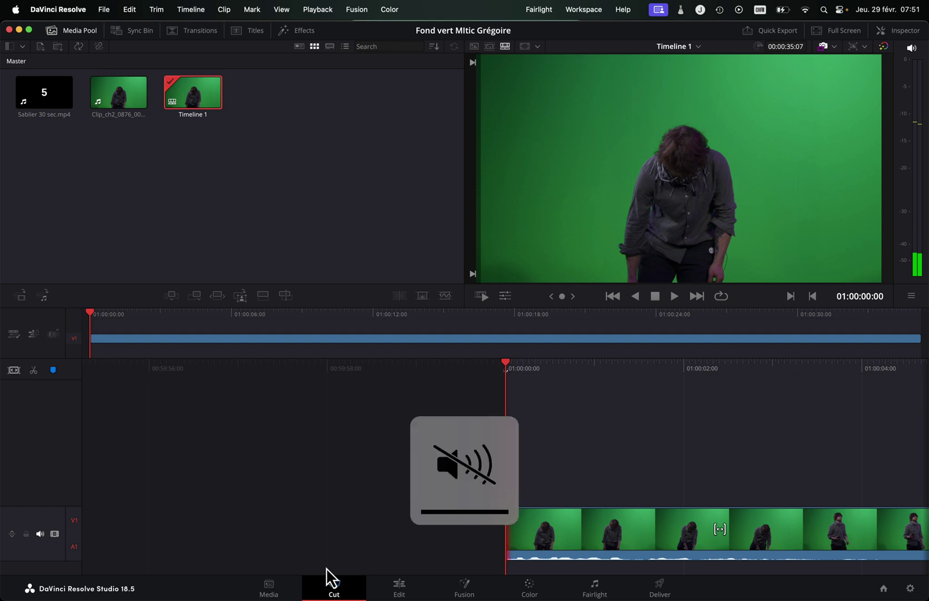
click(397, 591)
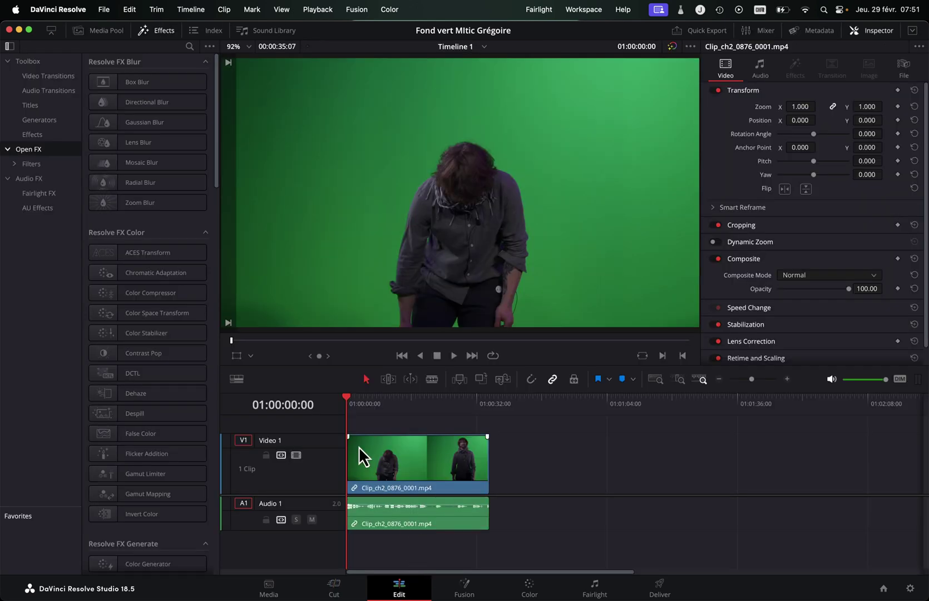
click(154, 36)
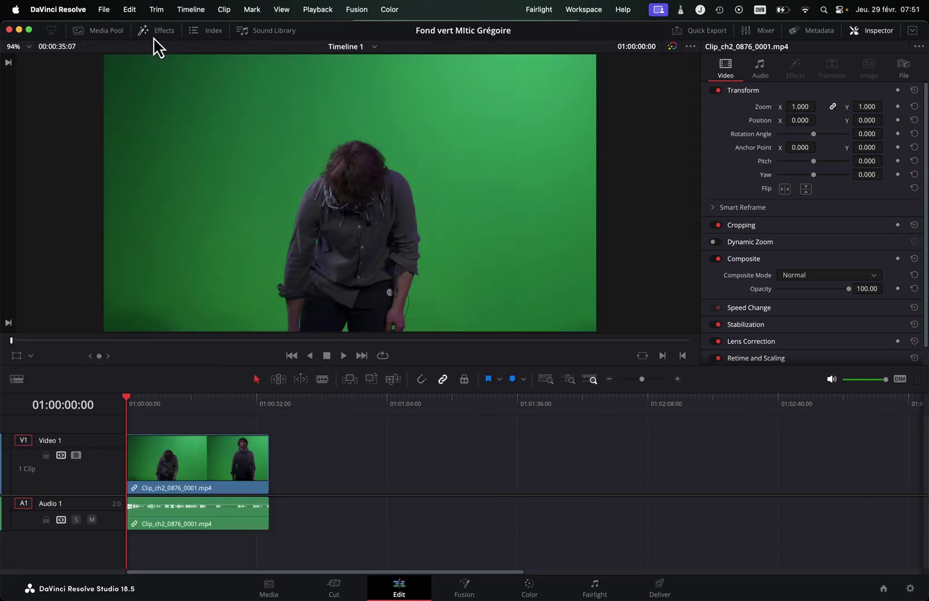
click(153, 37)
click(153, 37)
click(153, 37)
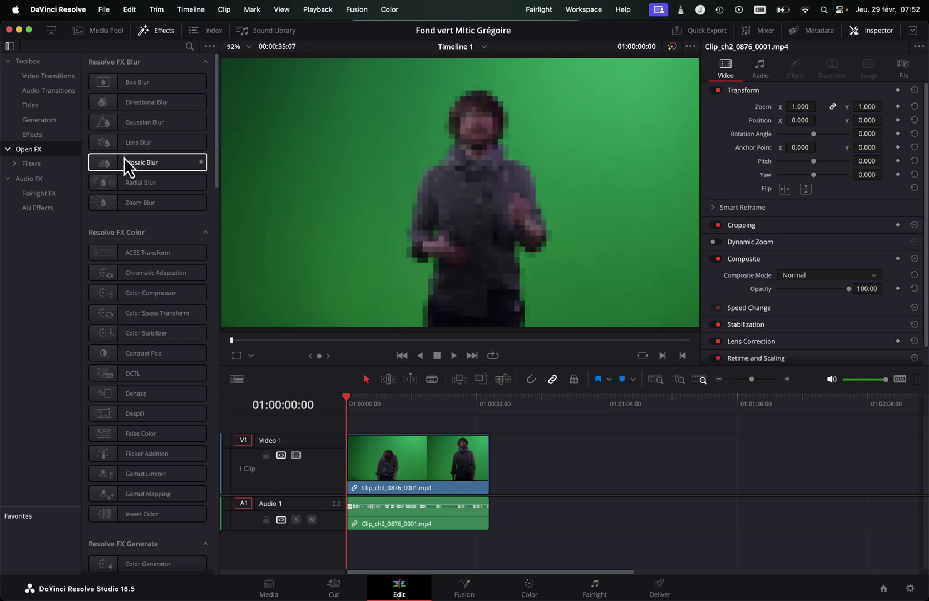
Apply the 3D Keyer effect to the green-screen clip on the timeline, with its settings shown in the Inspector.
scroll(130, 253, down, 5)
scroll(130, 256, down, 3)
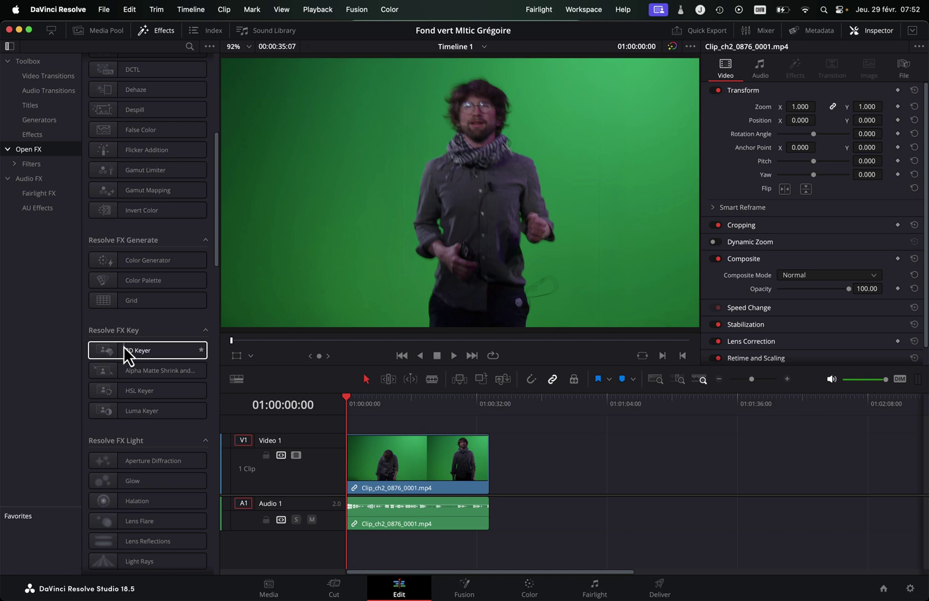
drag(123, 356, 412, 474)
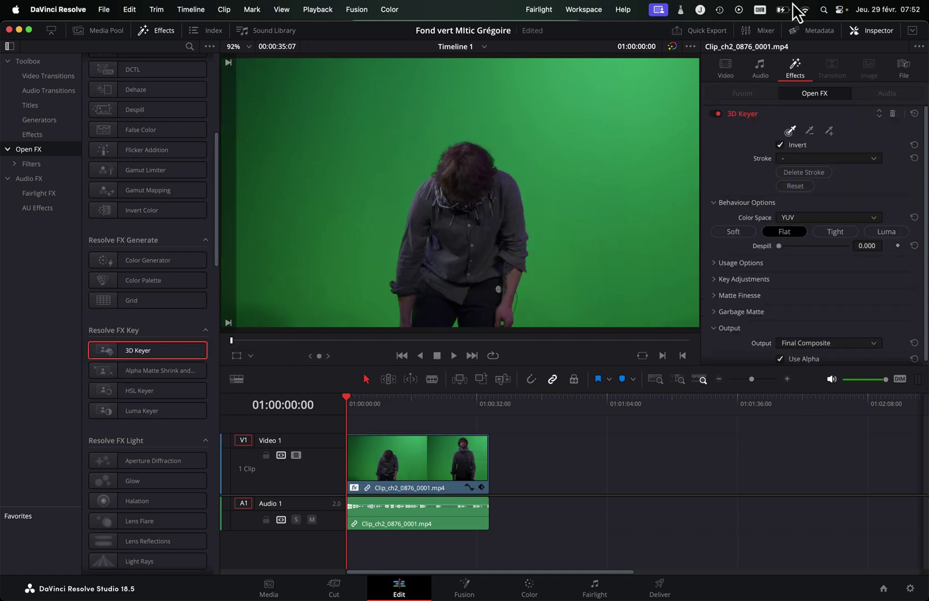
click(872, 32)
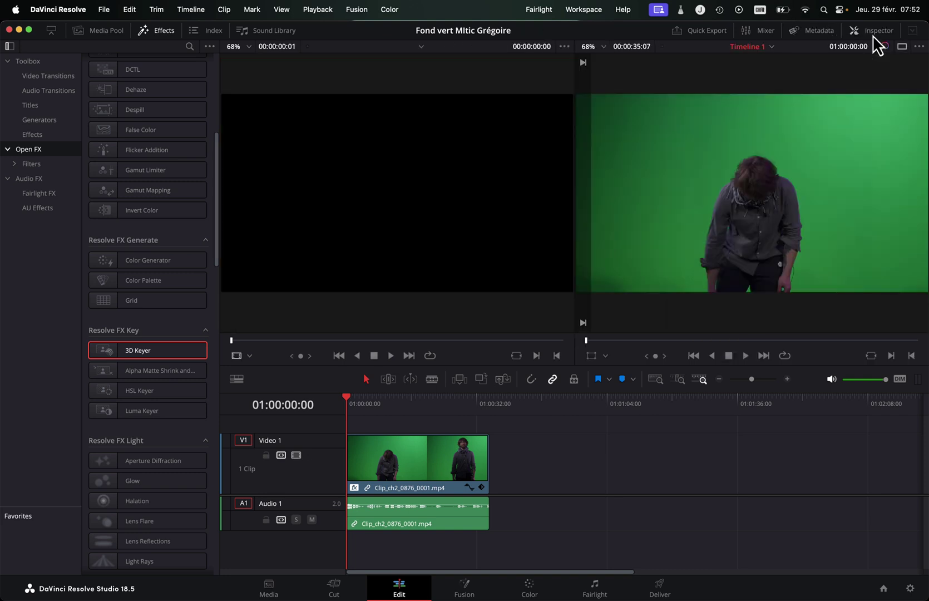
click(873, 35)
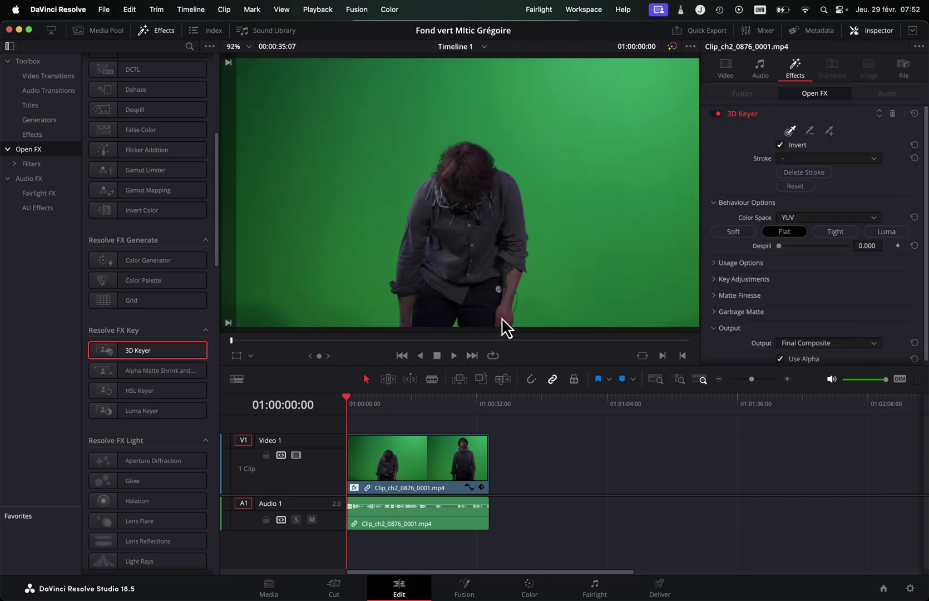
Enable the Open FX Overlay for the clip and sample the green background with a keyer stroke around the subject.
click(386, 473)
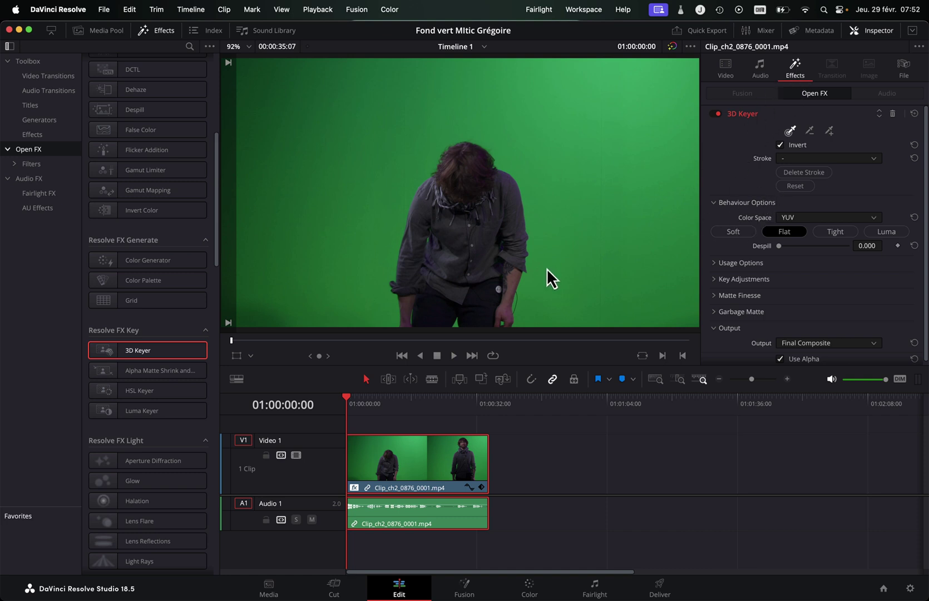
click(236, 356)
click(251, 356)
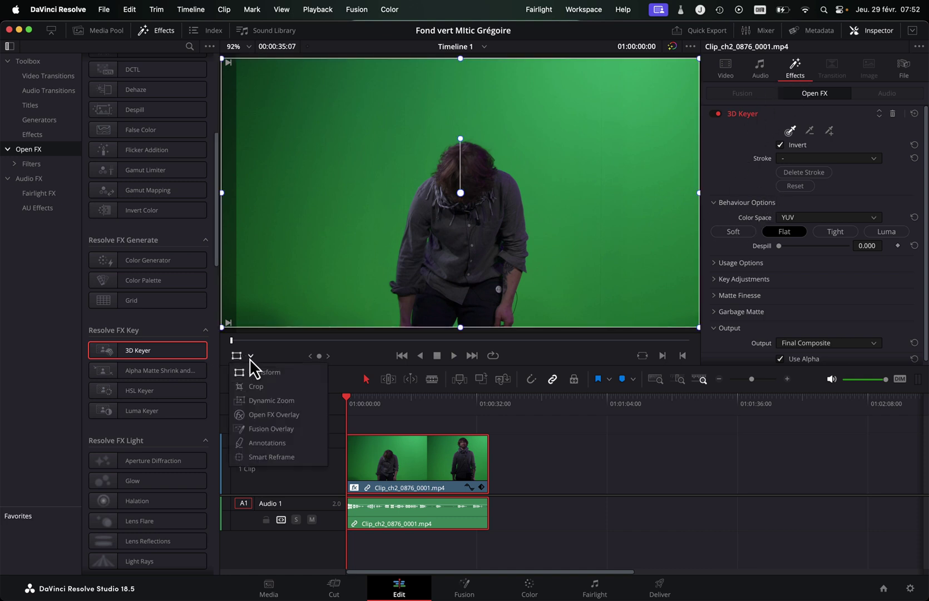
click(256, 414)
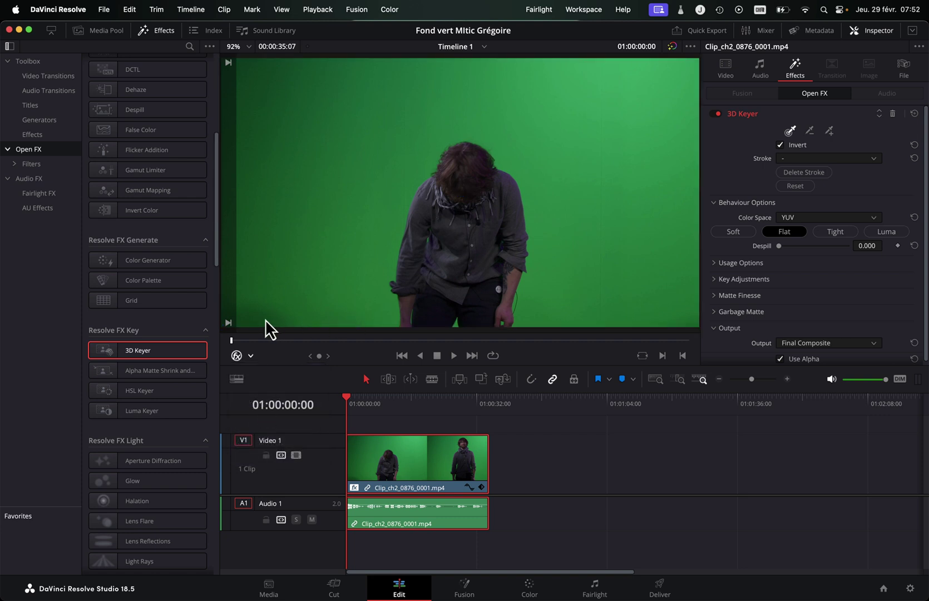
mouse_move(260, 321)
mouse_down()
mouse_move(332, 140)
mouse_move(372, 102)
mouse_move(448, 86)
mouse_move(499, 97)
mouse_move(490, 132)
mouse_move(502, 134)
mouse_move(557, 102)
mouse_move(605, 100)
mouse_move(637, 79)
mouse_move(620, 65)
mouse_move(548, 103)
mouse_move(323, 53)
mouse_move(211, 68)
mouse_move(589, 84)
mouse_move(641, 117)
mouse_move(606, 256)
mouse_up()
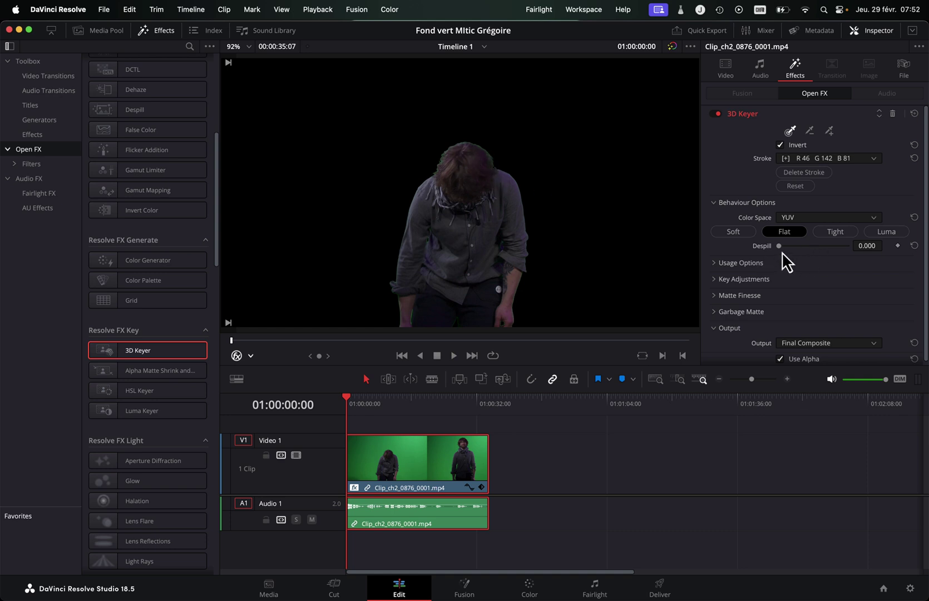
Set the keyer's Despill to 1.000 and move the keyed clip up to the track above Video 1.
drag(781, 247, 927, 245)
drag(419, 484, 417, 415)
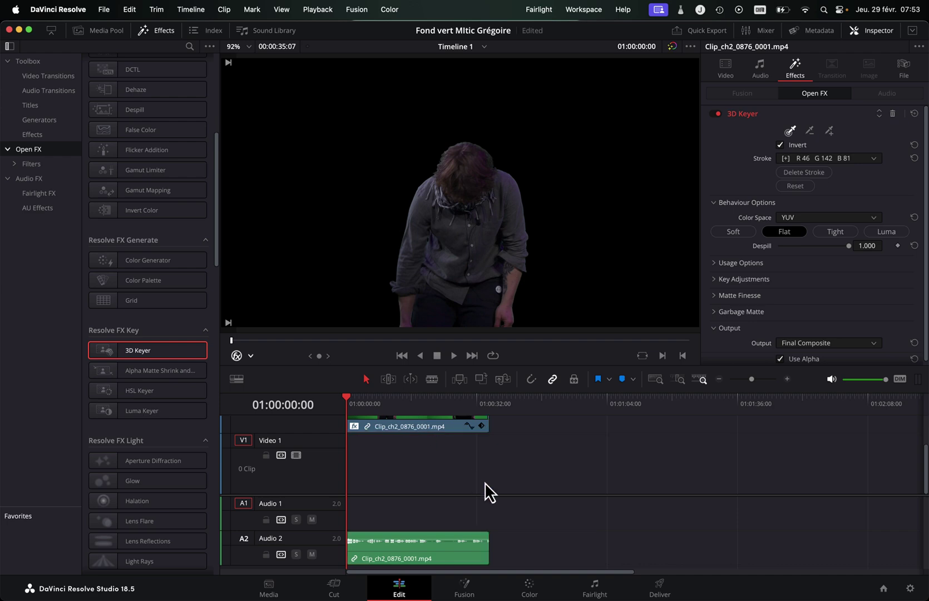
Switch to Finder, put the Safari window away and show the 11rts folder of clips.
key(super+Tab)
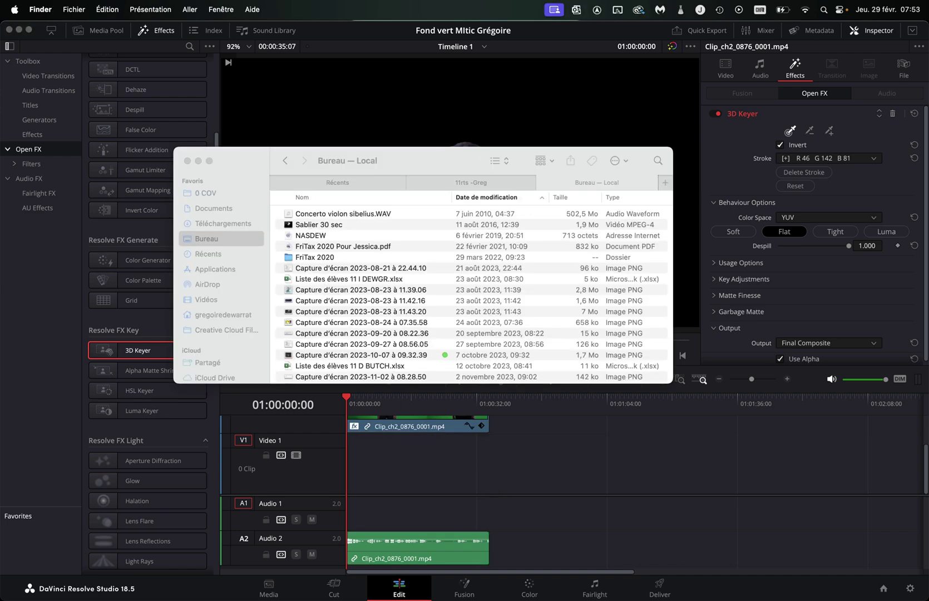
mouse_move(329, 584)
click(111, 585)
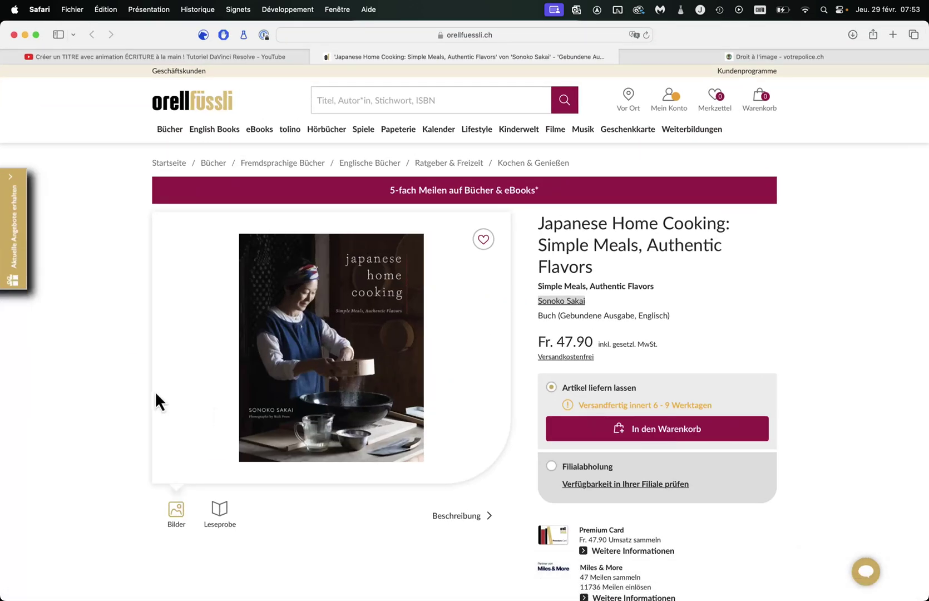
click(24, 35)
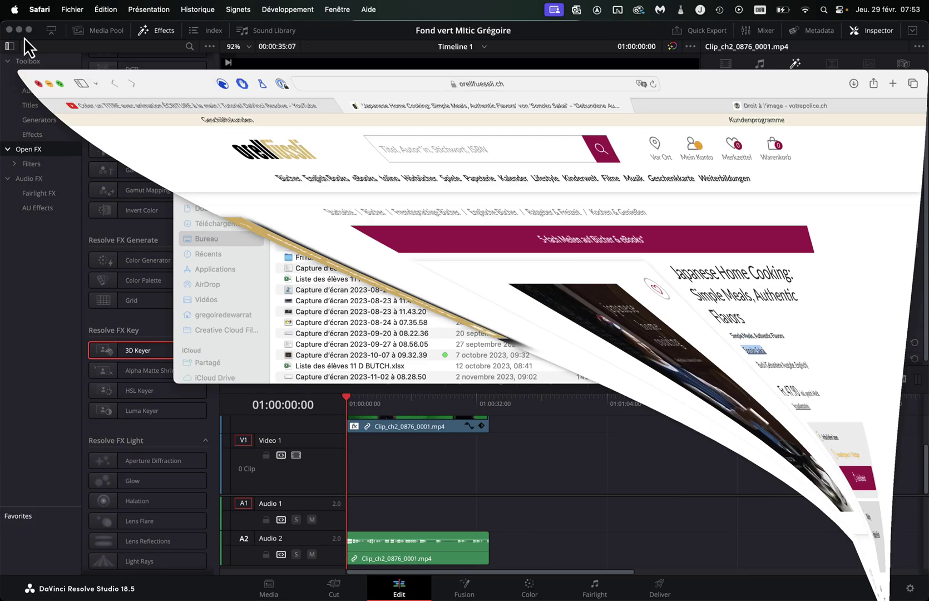
click(207, 247)
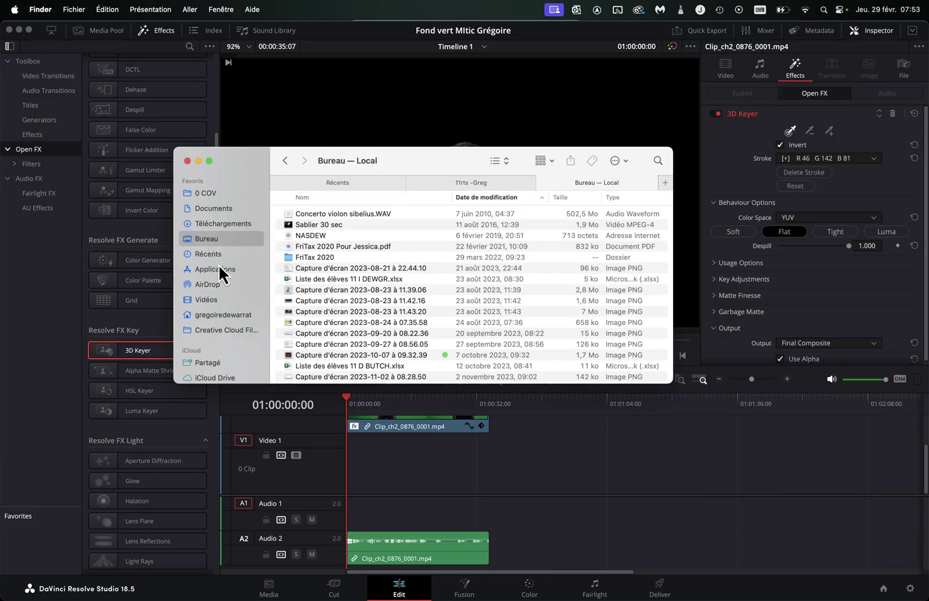
click(460, 186)
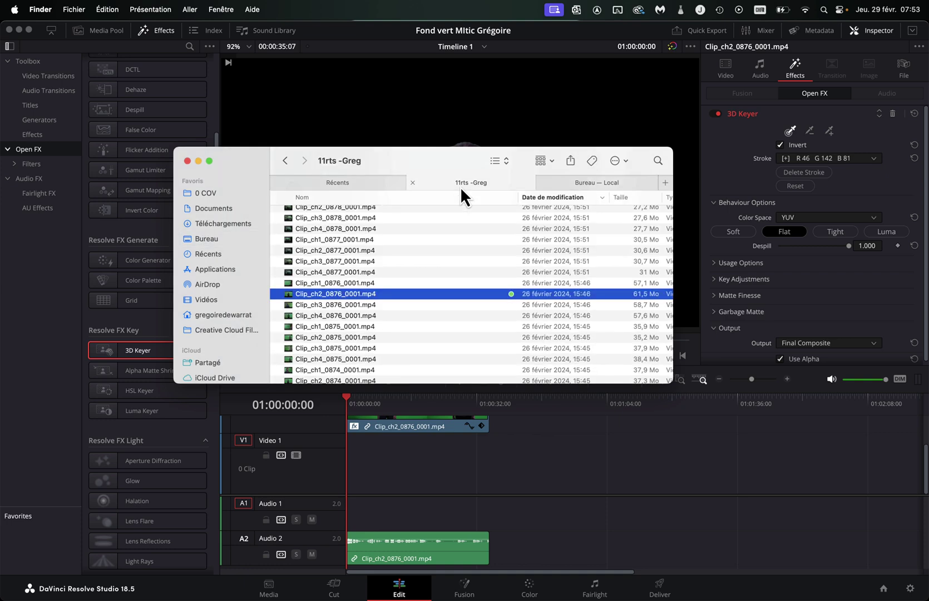
Go back to the rush folder, open Ressources inside MITIC Footage and expand the Videos Artgrid folder.
click(285, 162)
click(284, 162)
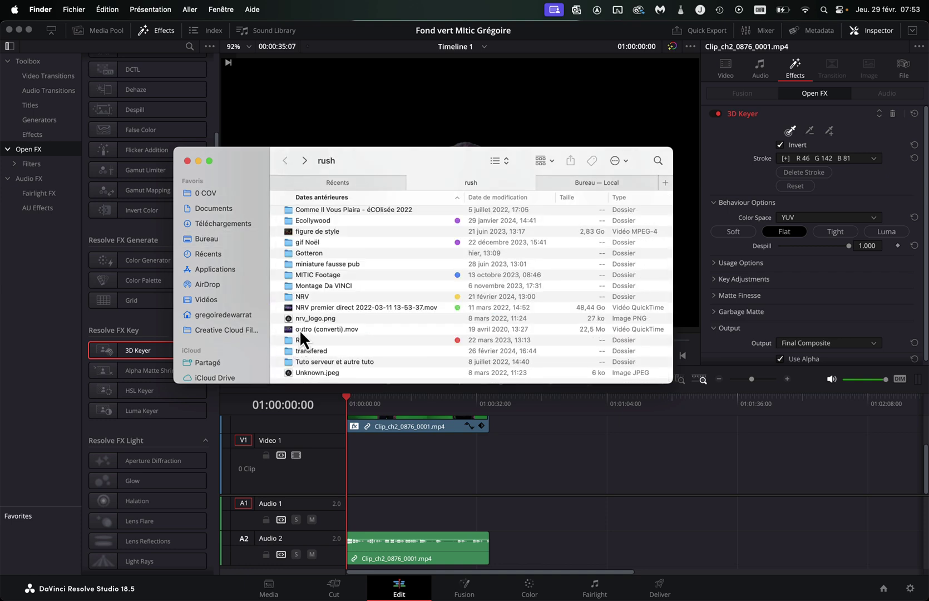
scroll(303, 294, up, 1)
double_click(305, 288)
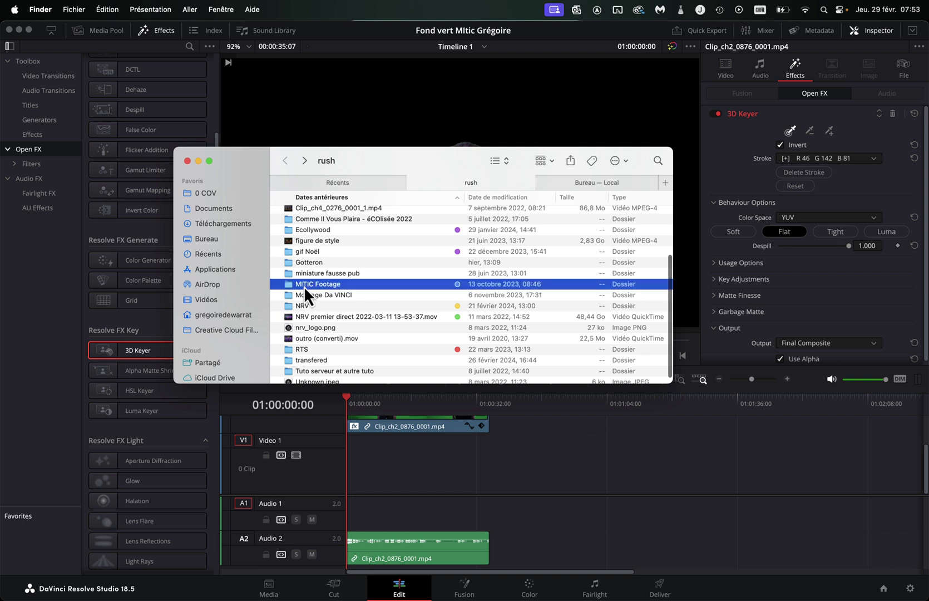
double_click(293, 251)
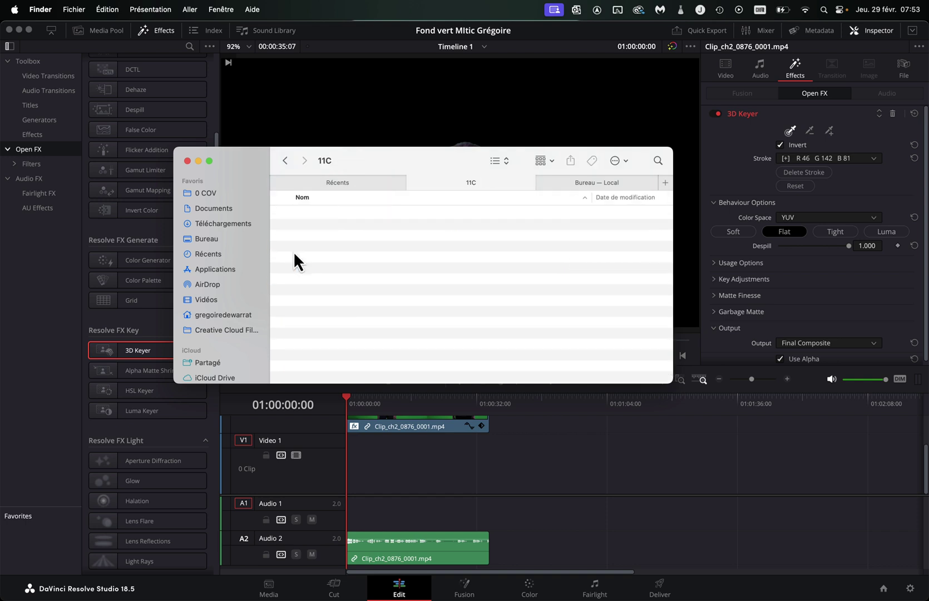
click(286, 161)
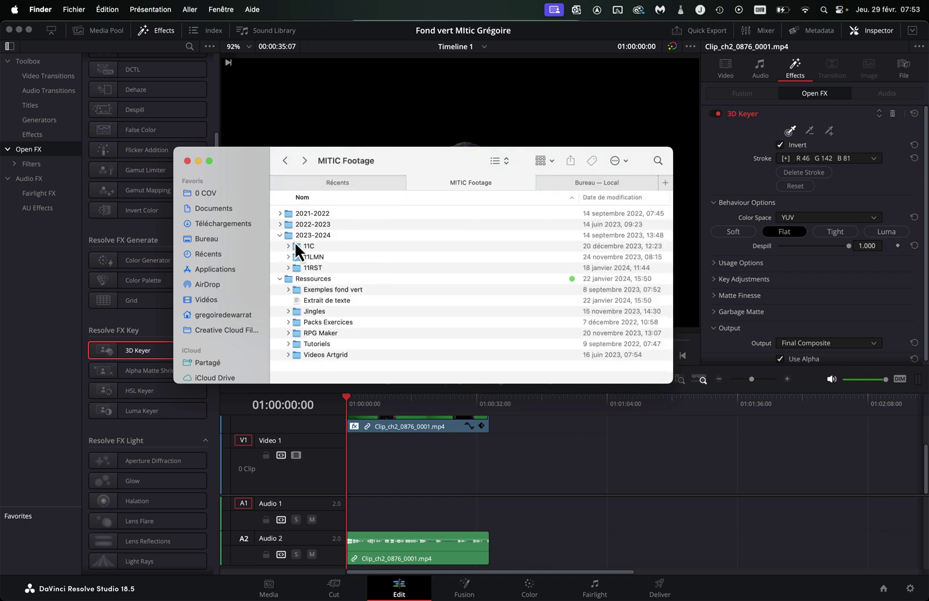
double_click(310, 282)
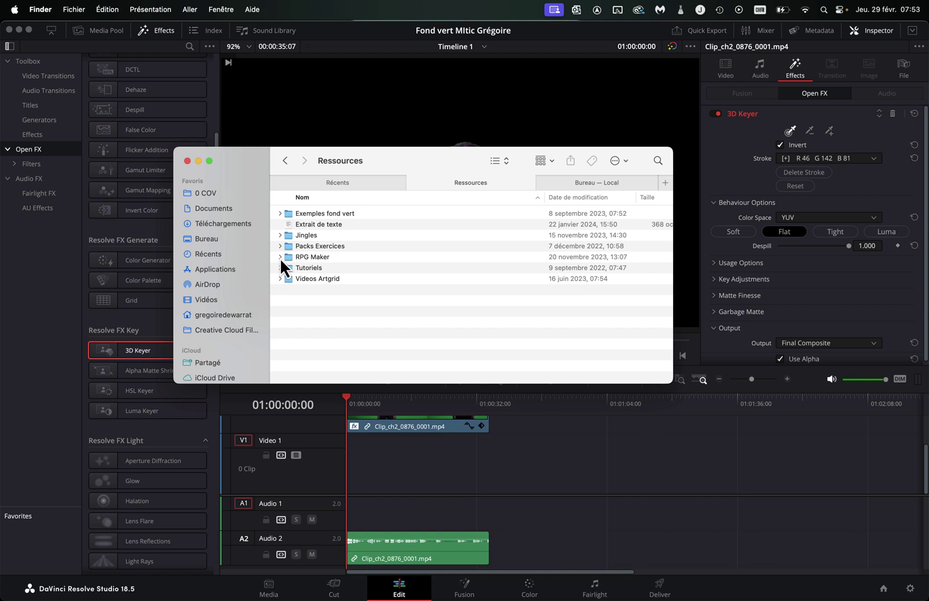
click(280, 278)
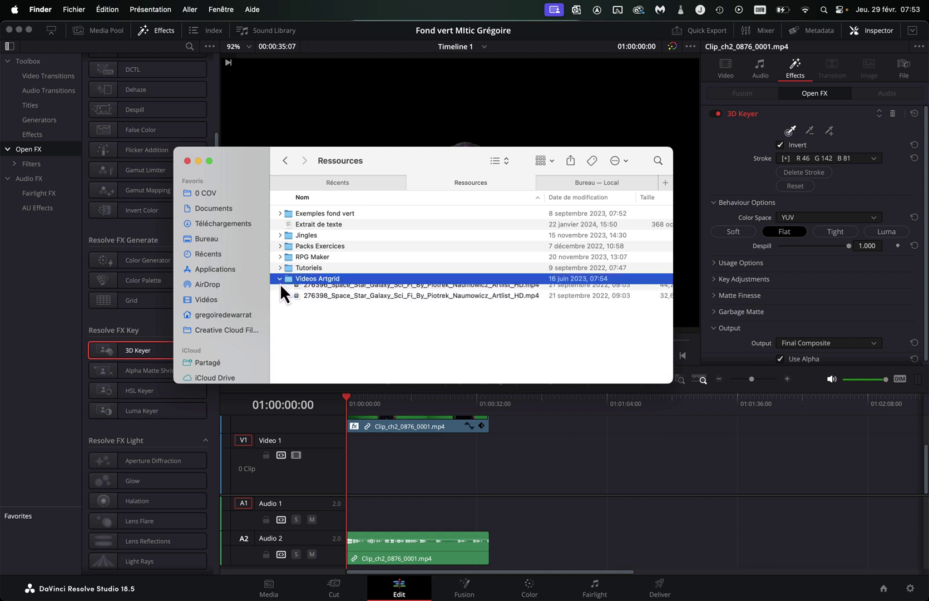
Preview the 45249 underwater wave tunnel video and the 276396 Space Star Galaxy video as possible backgrounds.
click(336, 325)
key(space)
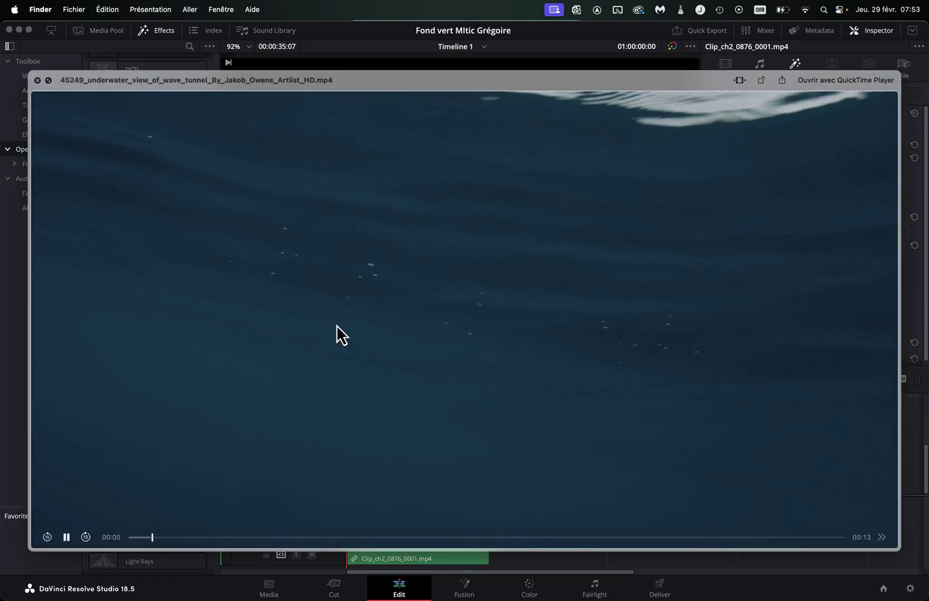
key(space)
scroll(352, 342, down, 2)
click(352, 343)
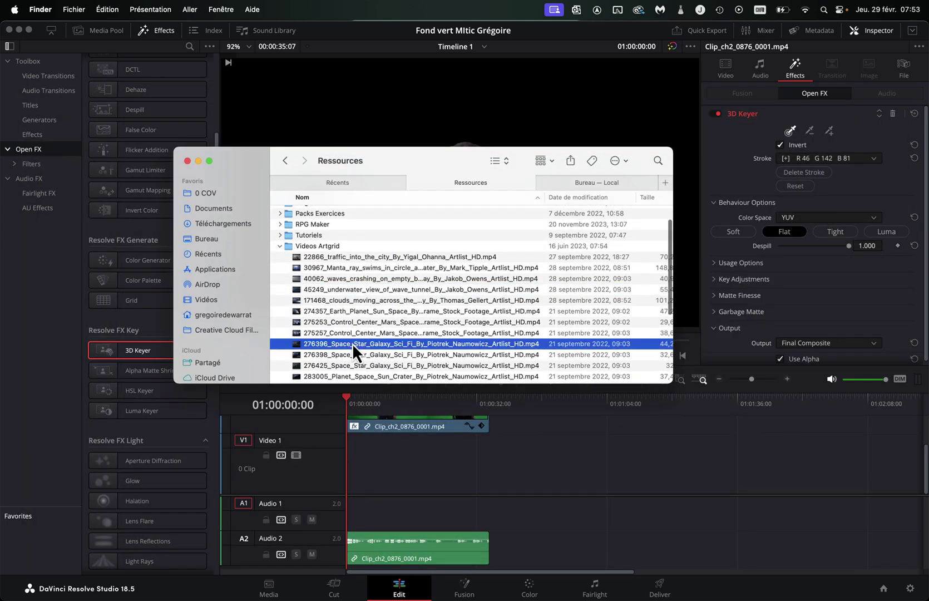
key(space)
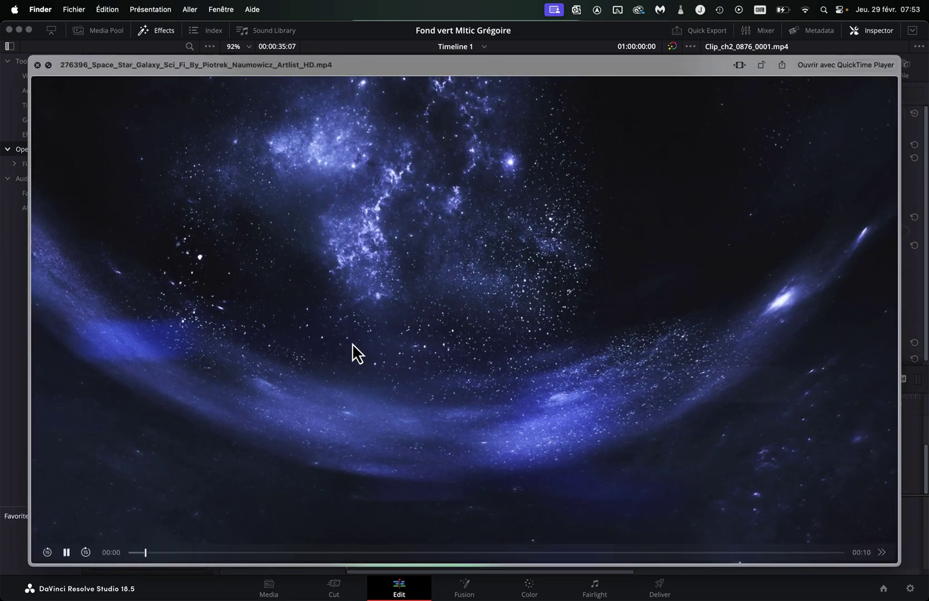
key(space)
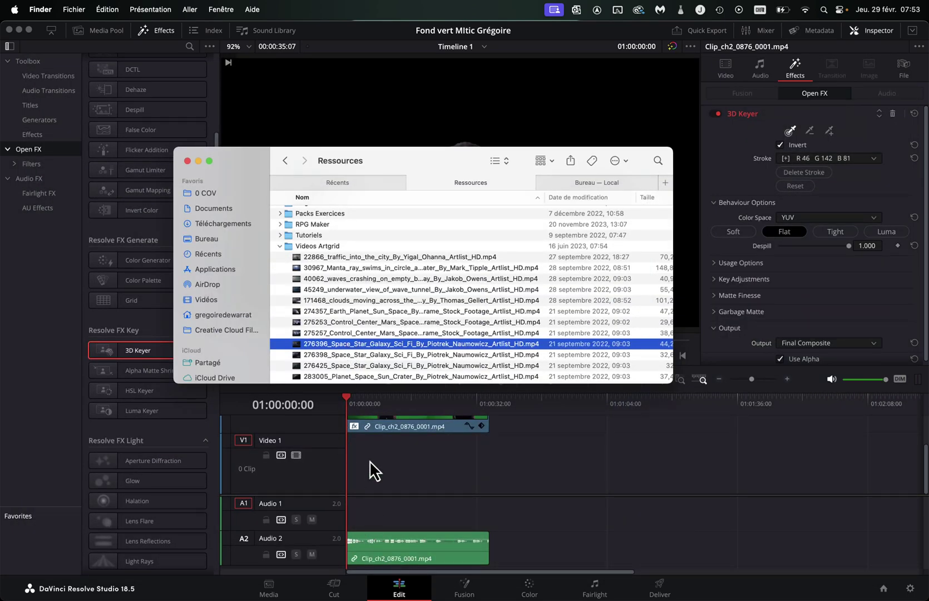
Place the 276396 Space Star Galaxy video at the start of Video 1 beneath the keyed clip and play the composite.
drag(341, 350, 347, 483)
click(469, 467)
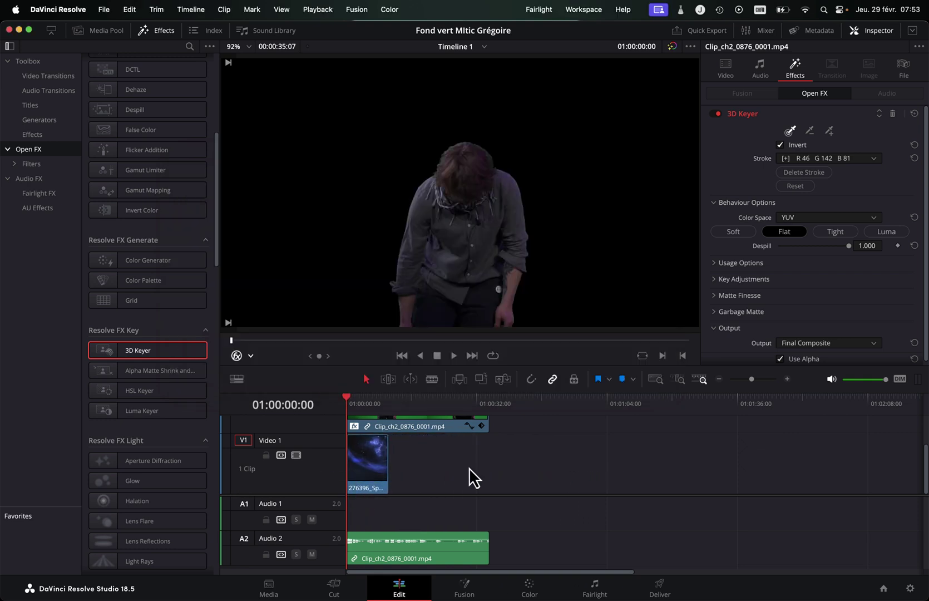
click(381, 467)
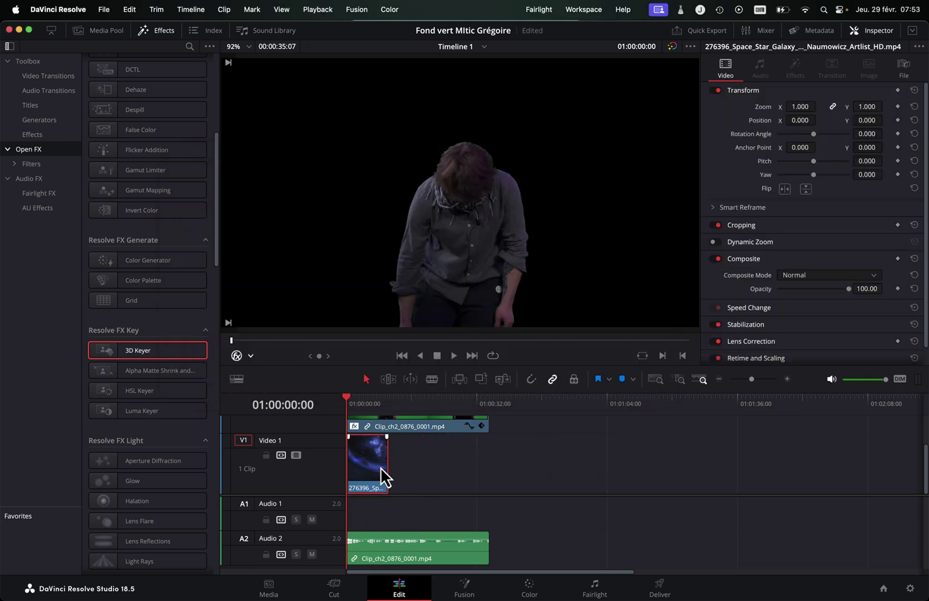
key(space)
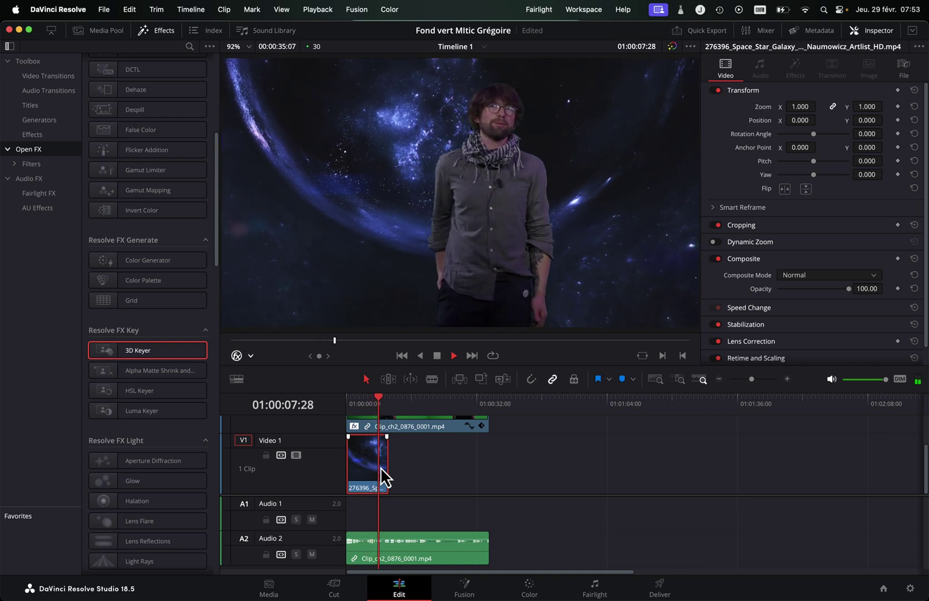
key(space)
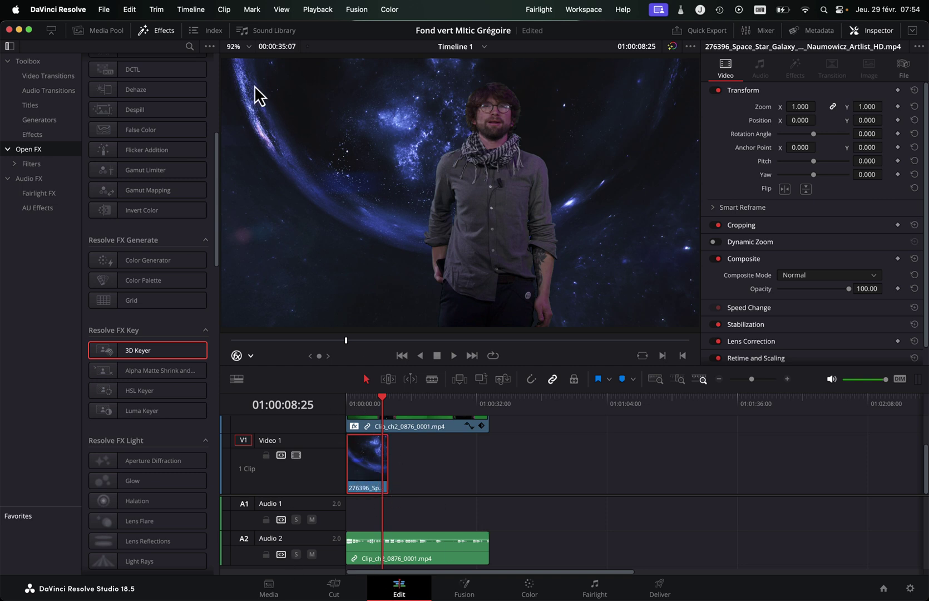
click(105, 9)
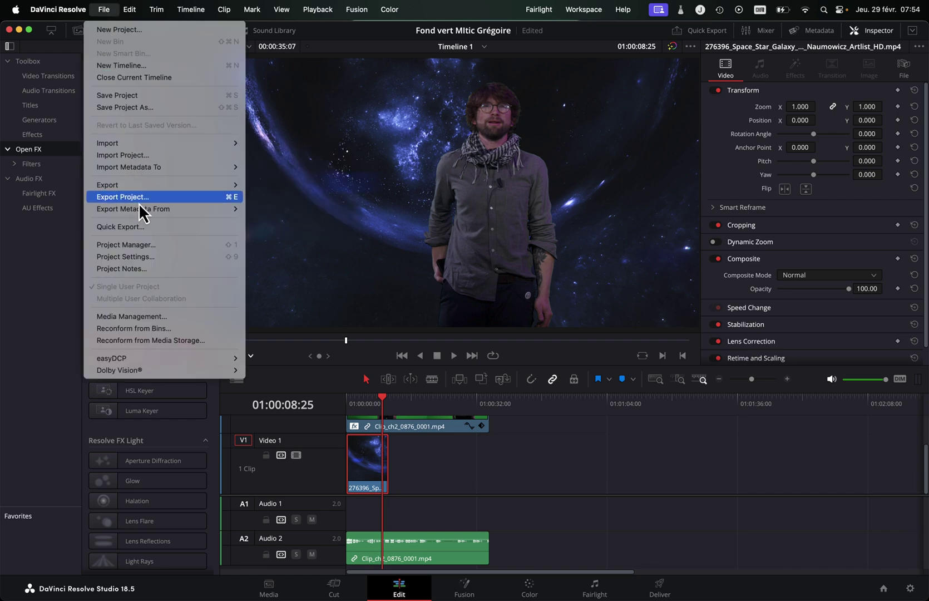
key(Escape)
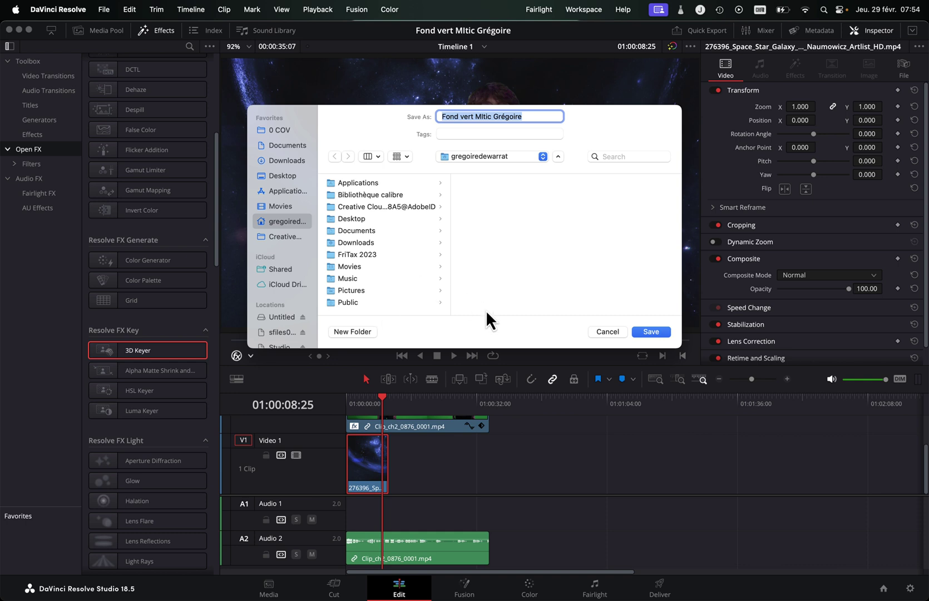
click(612, 332)
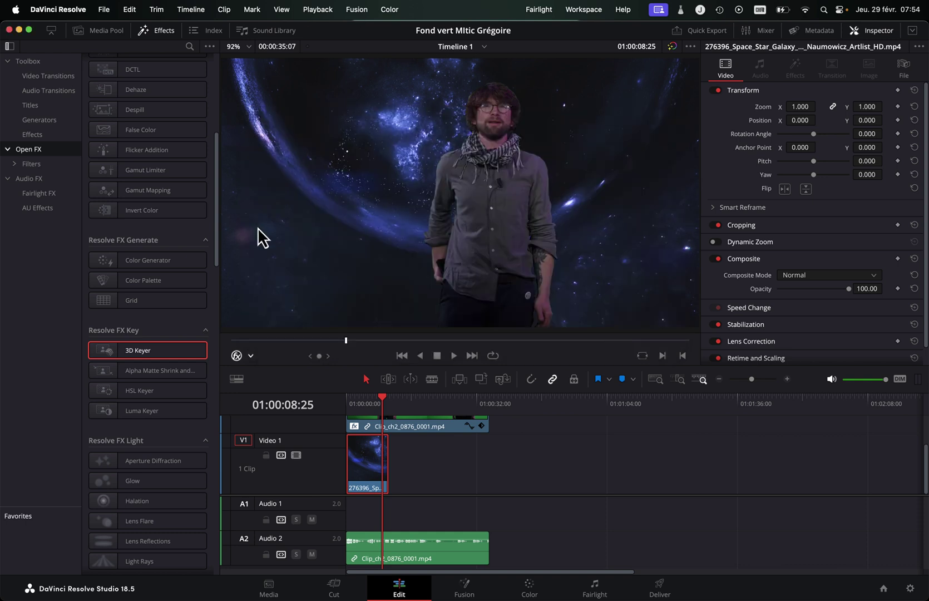
Export the currently open project as a project archive to Documents, including media files and render cache, and close the project manager.
click(884, 588)
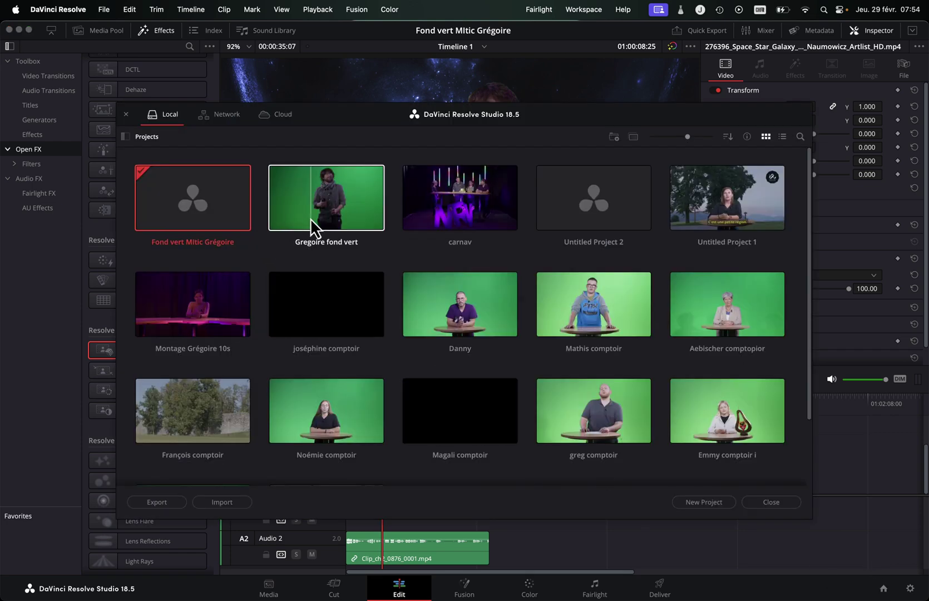
right_click(148, 213)
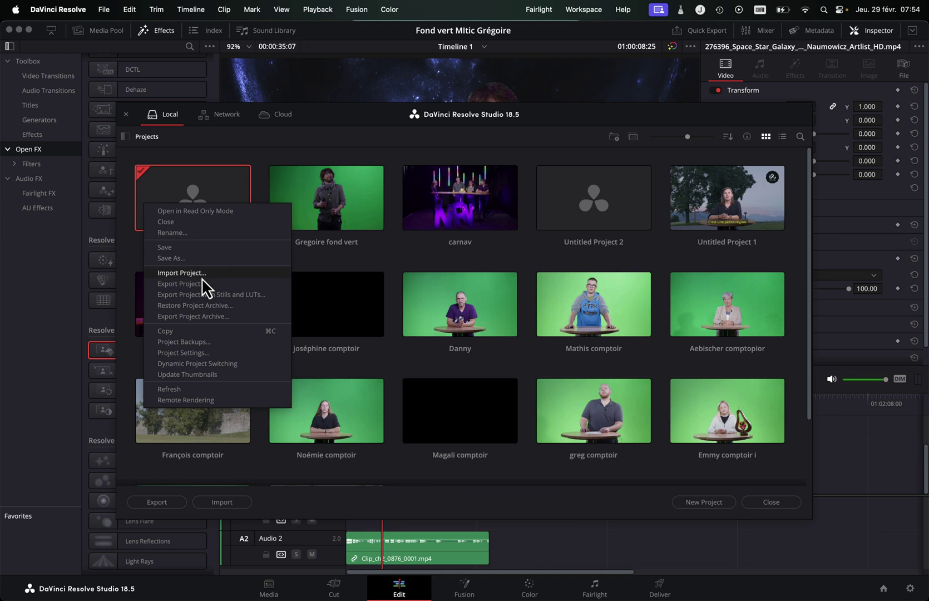
click(235, 320)
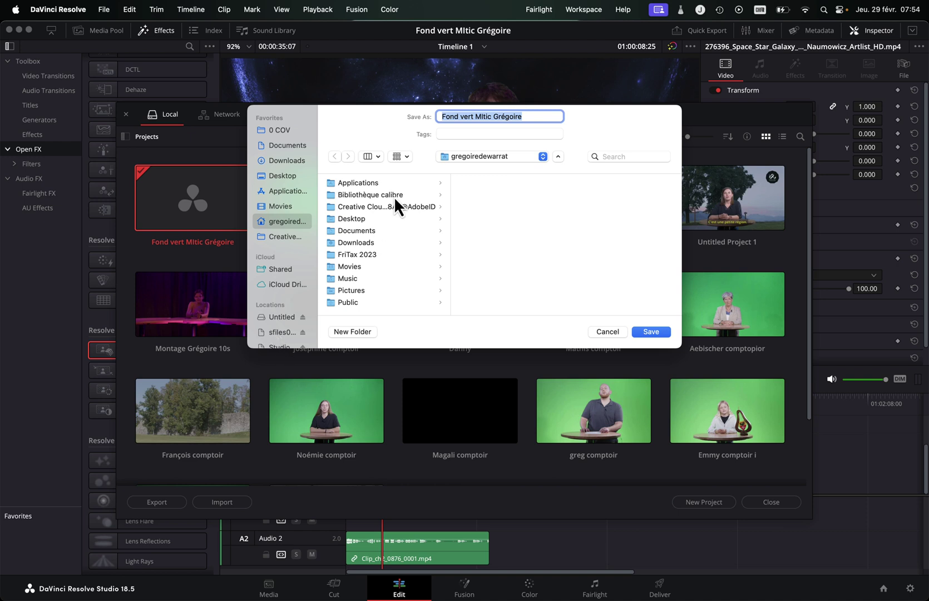
scroll(363, 230, down, 2)
click(277, 162)
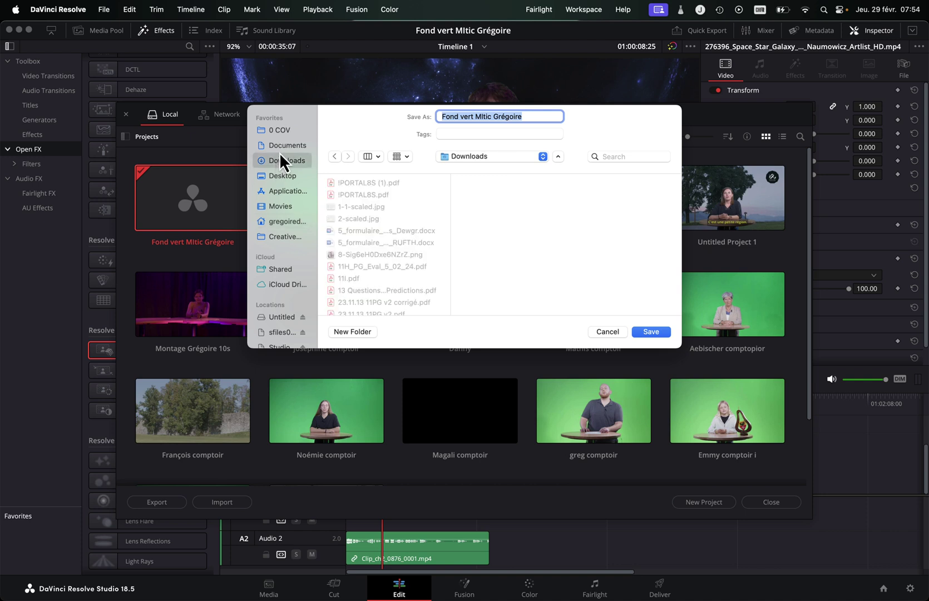
click(279, 150)
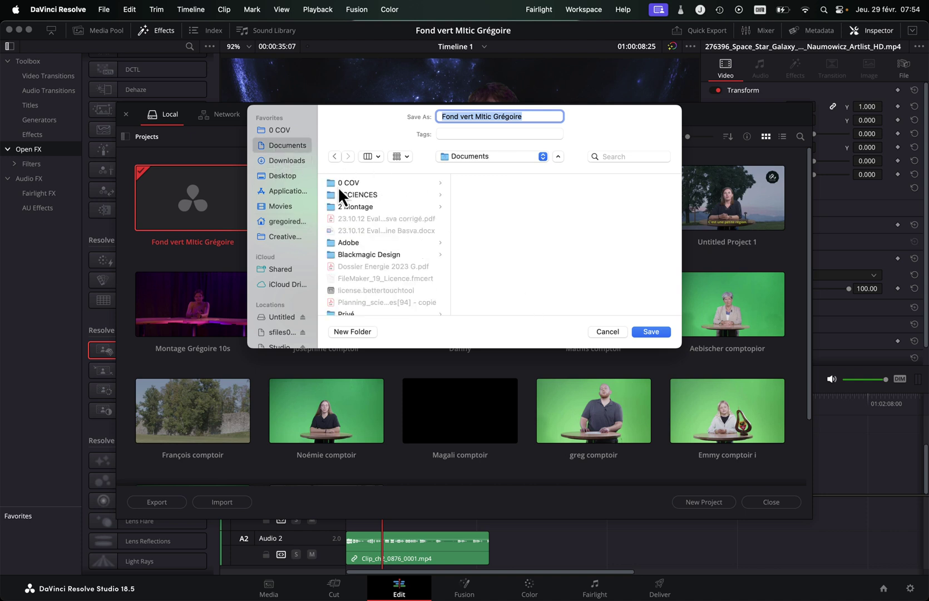
click(651, 332)
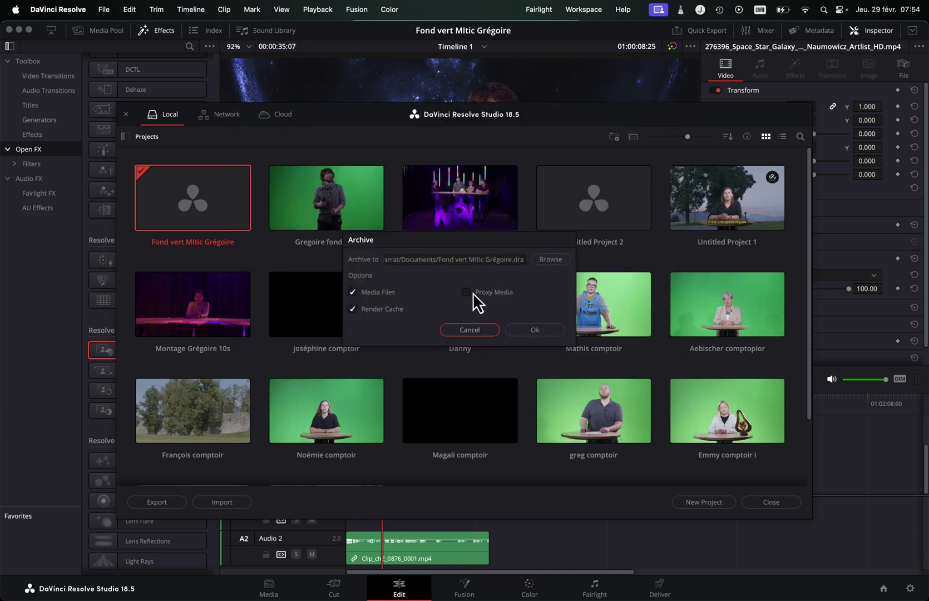
click(533, 330)
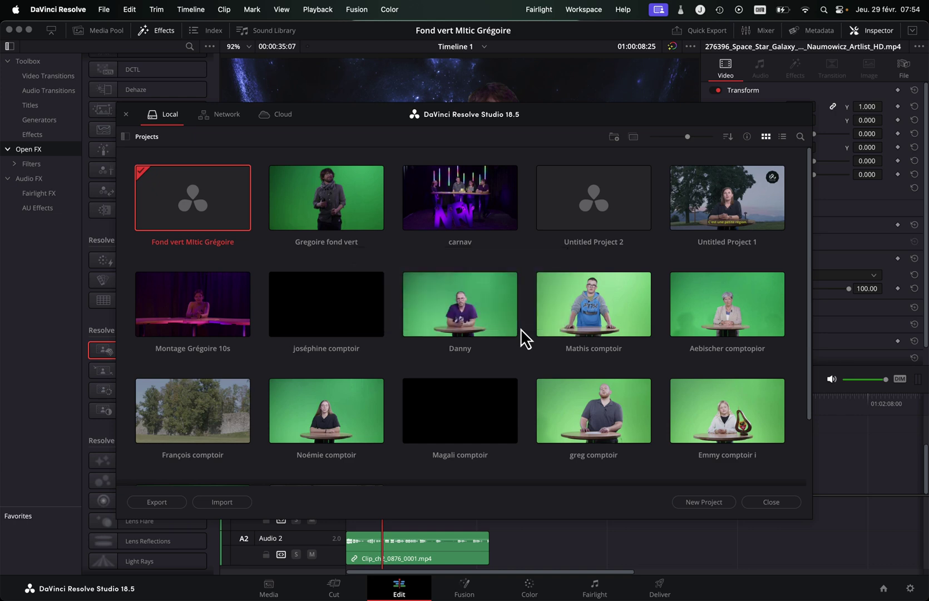
click(126, 114)
Check the current screen-sharing status and switch to Camtasia 2023.
click(658, 9)
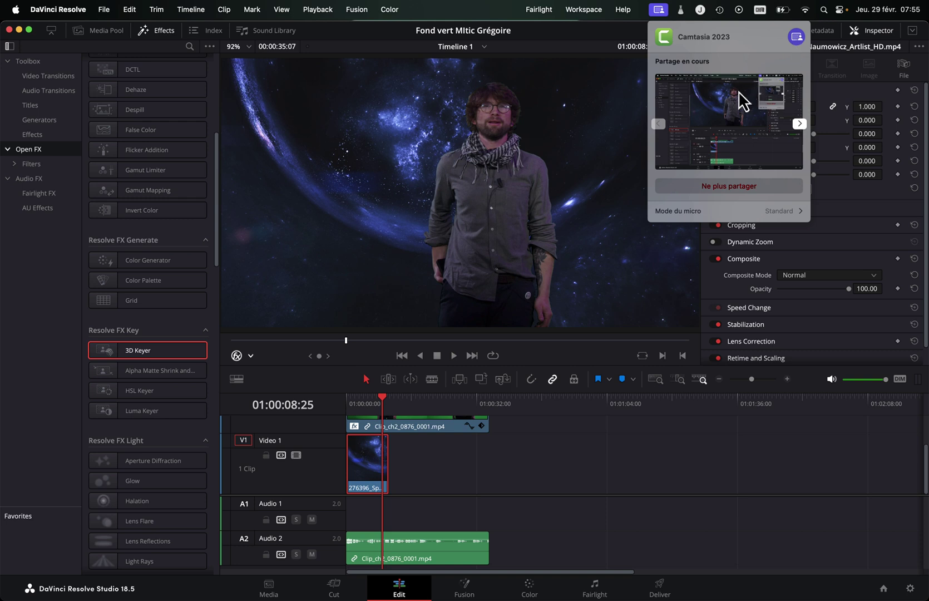
click(653, 13)
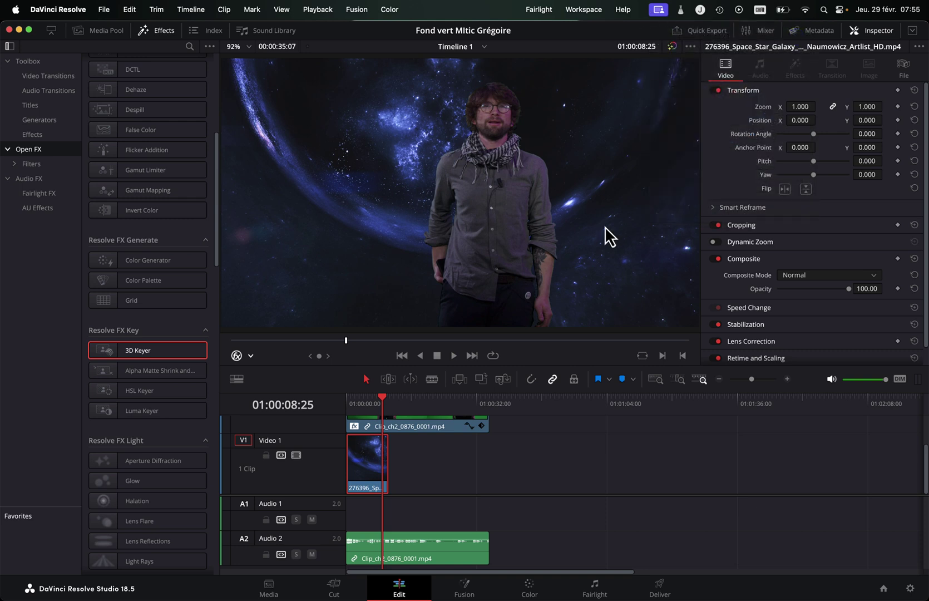
key(super+Tab)
key(super+Tab)
key(super+Tab)
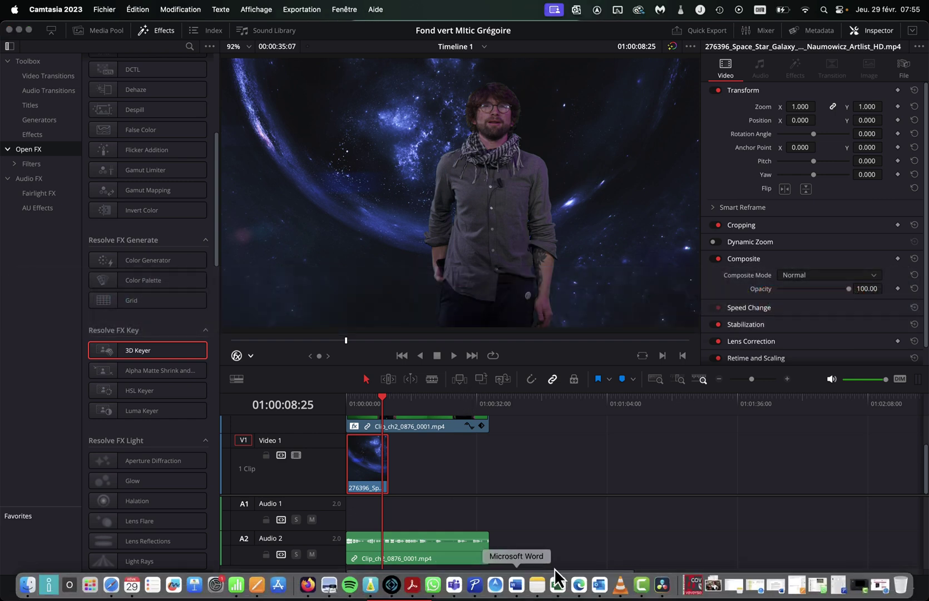
click(636, 595)
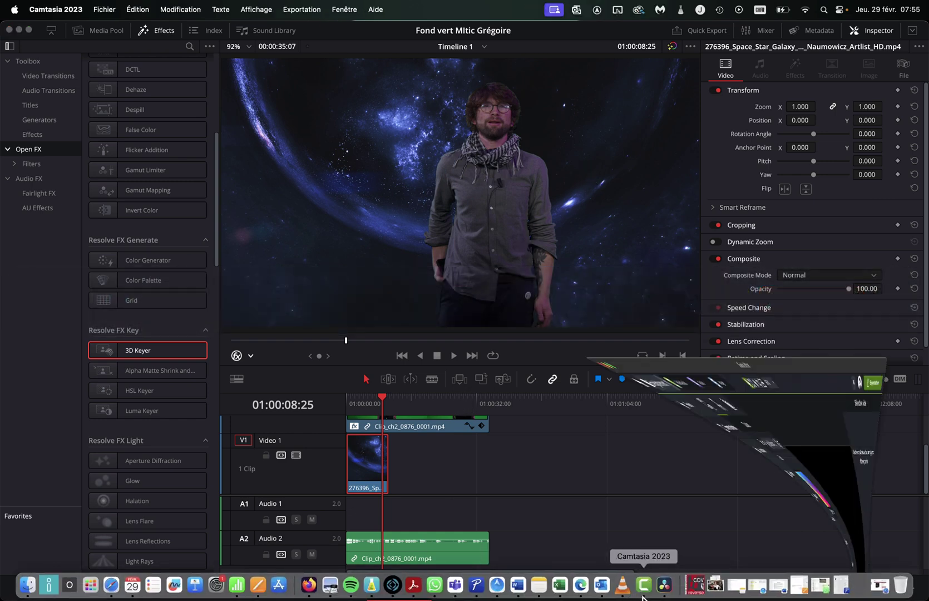
Show the Camtasia 2023 screen-sharing status and browse back and forth through its shared previews.
click(554, 11)
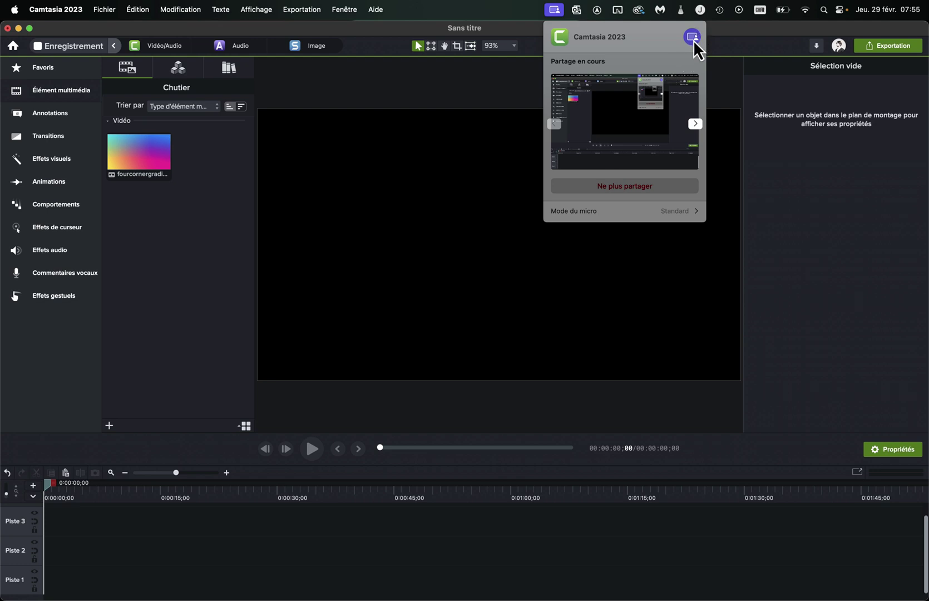
click(554, 11)
click(554, 10)
click(691, 128)
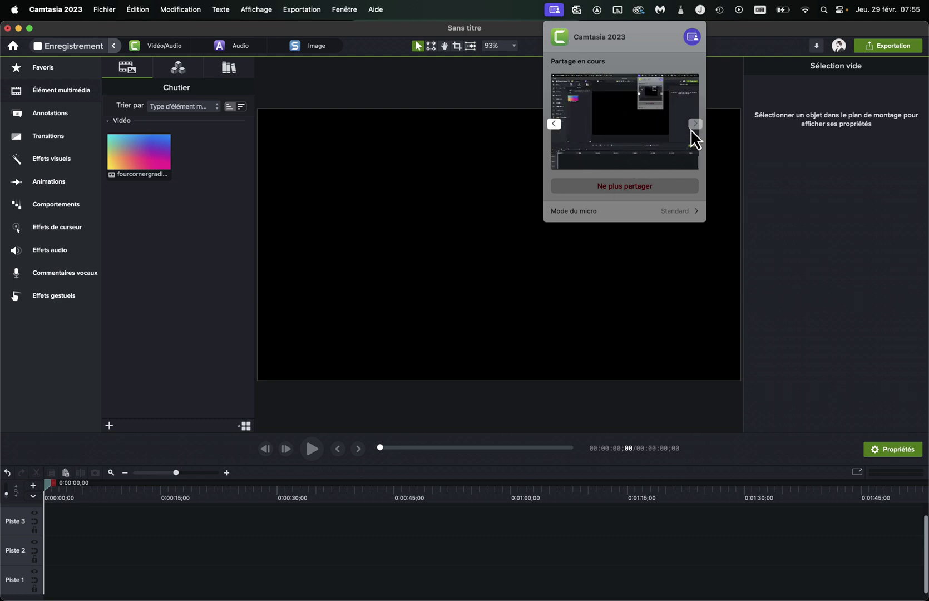
click(555, 127)
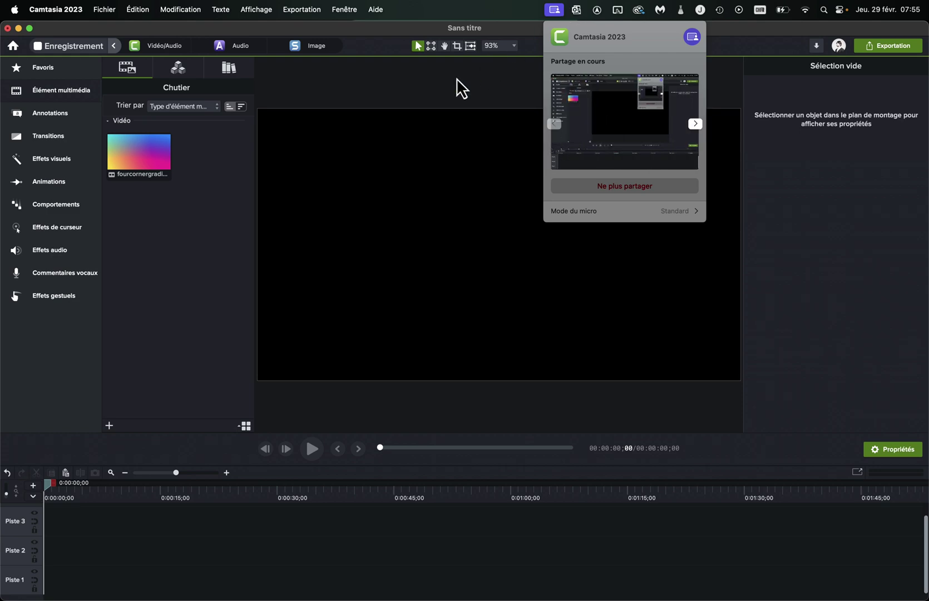